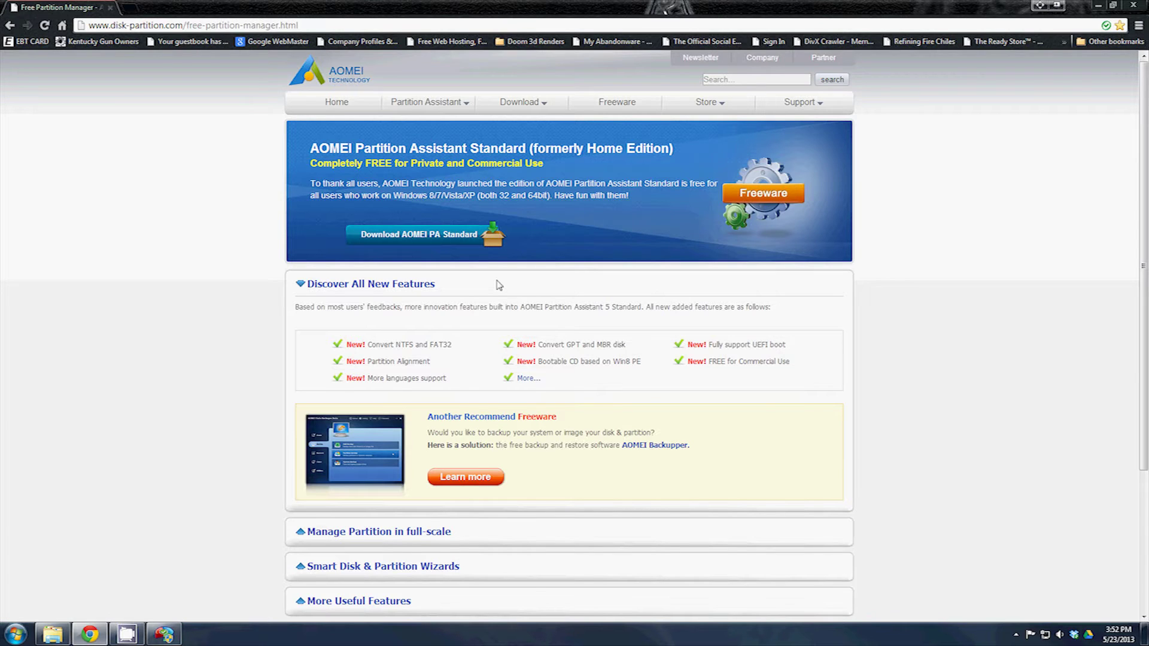
pyautogui.scroll(-1, 390, 281)
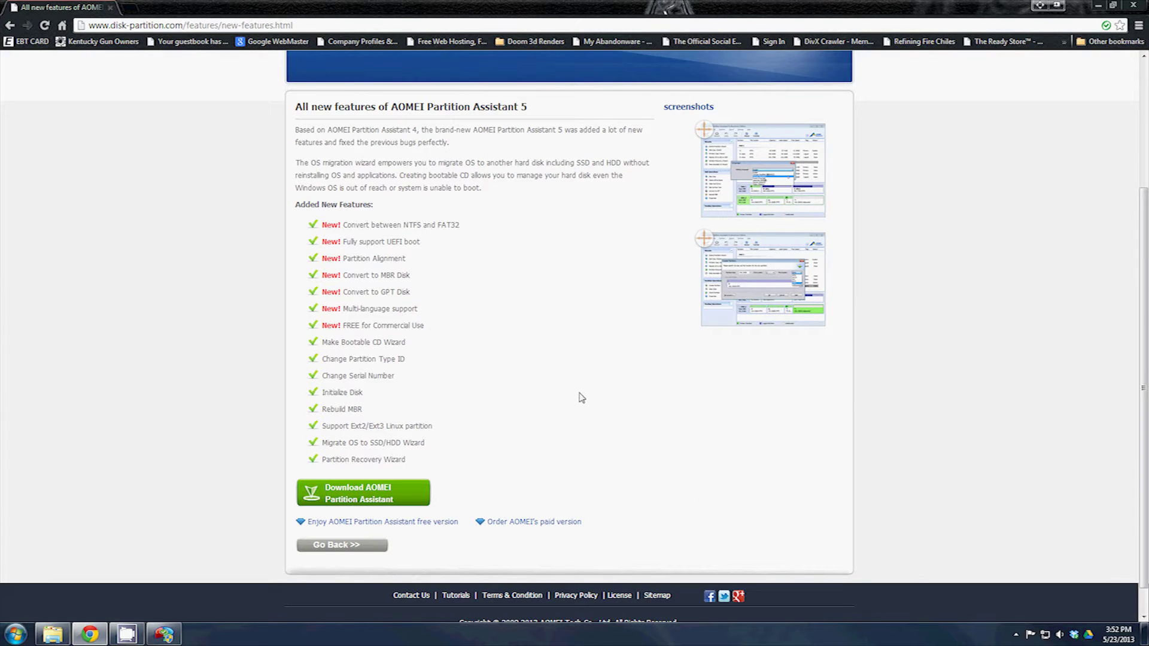
pyautogui.scroll(2, 579, 398)
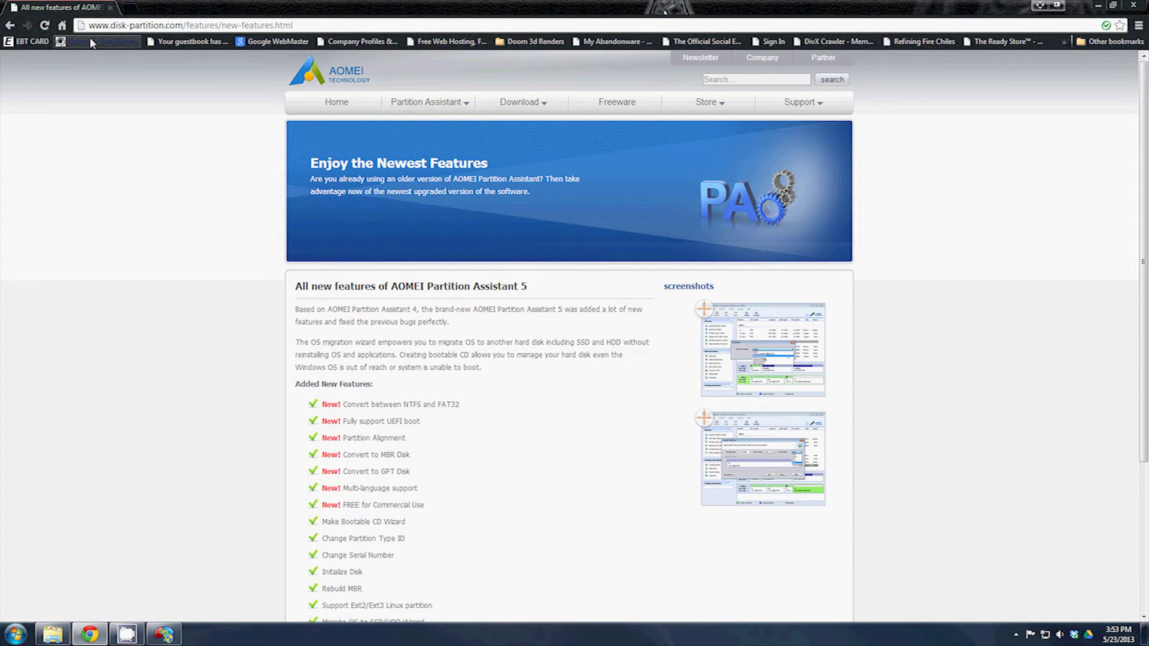
pyautogui.scroll(-1, 564, 357)
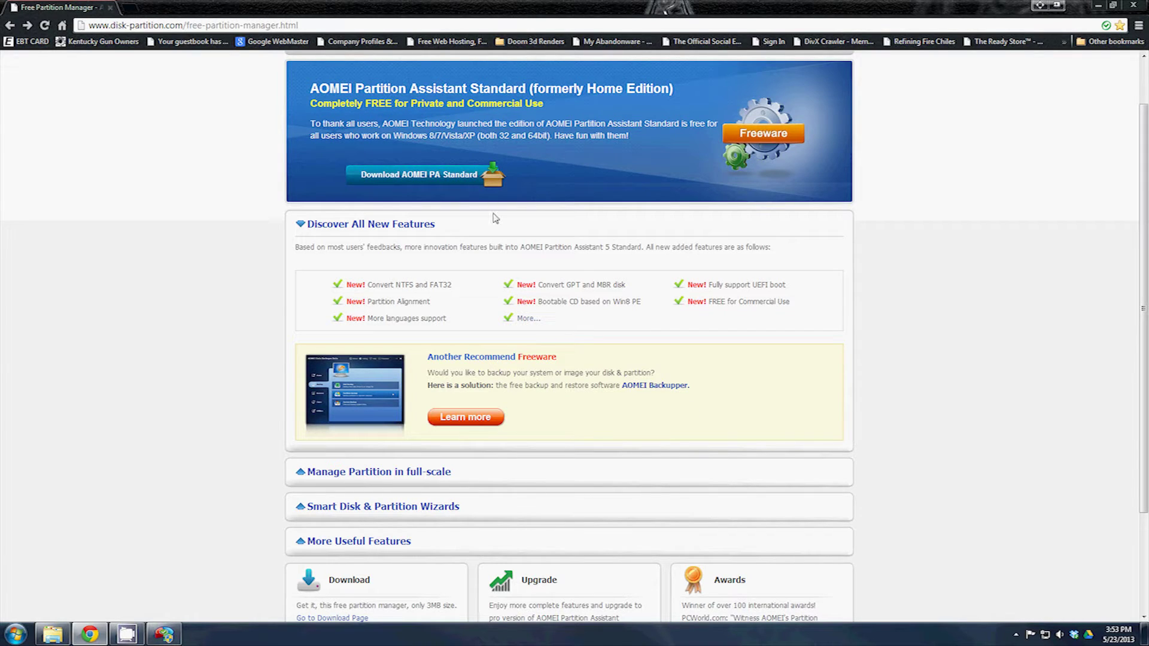
# - Get the free AOMEI PA Standard download from CNET's Download Now button
pyautogui.click(414, 180)
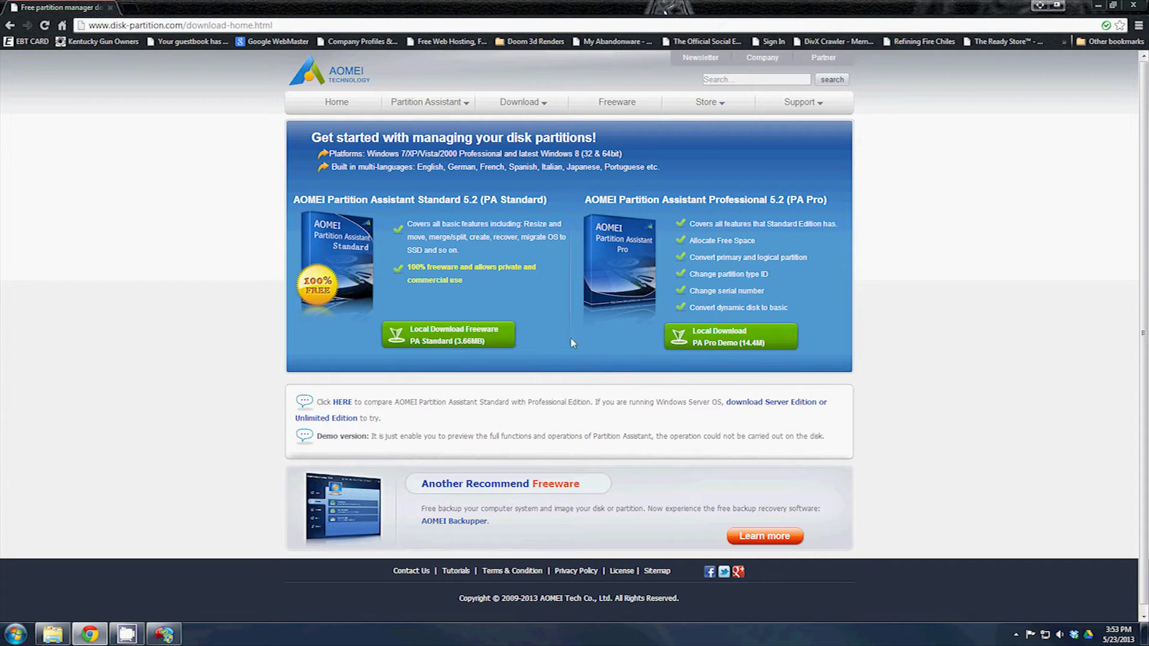
pyautogui.click(473, 346)
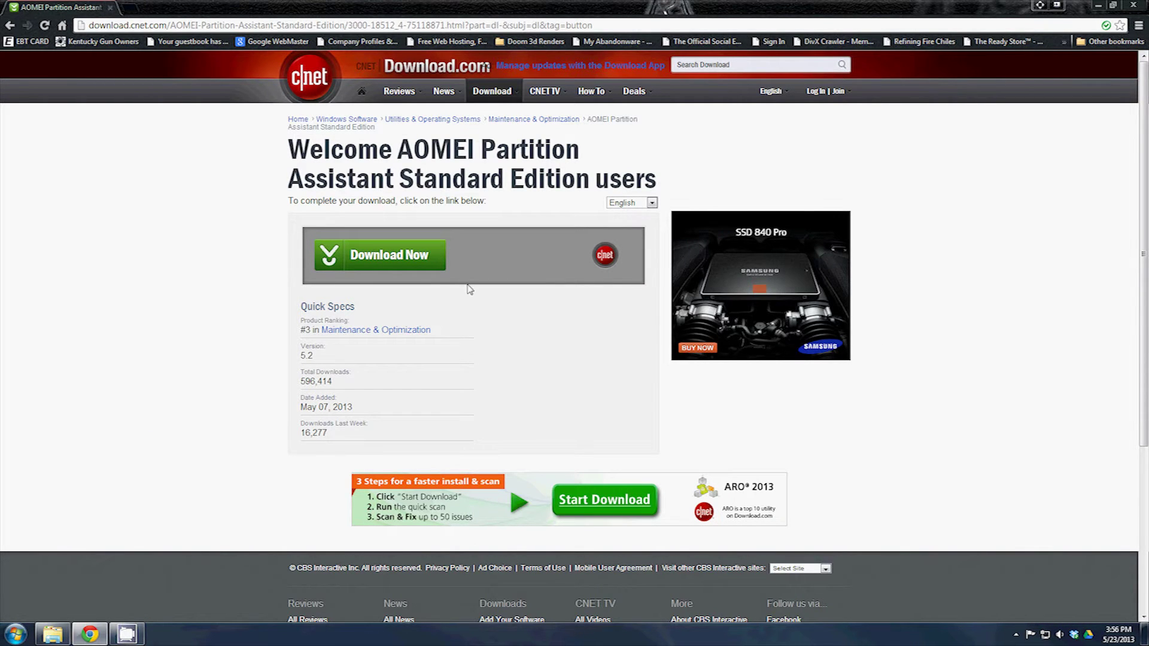
pyautogui.click(384, 259)
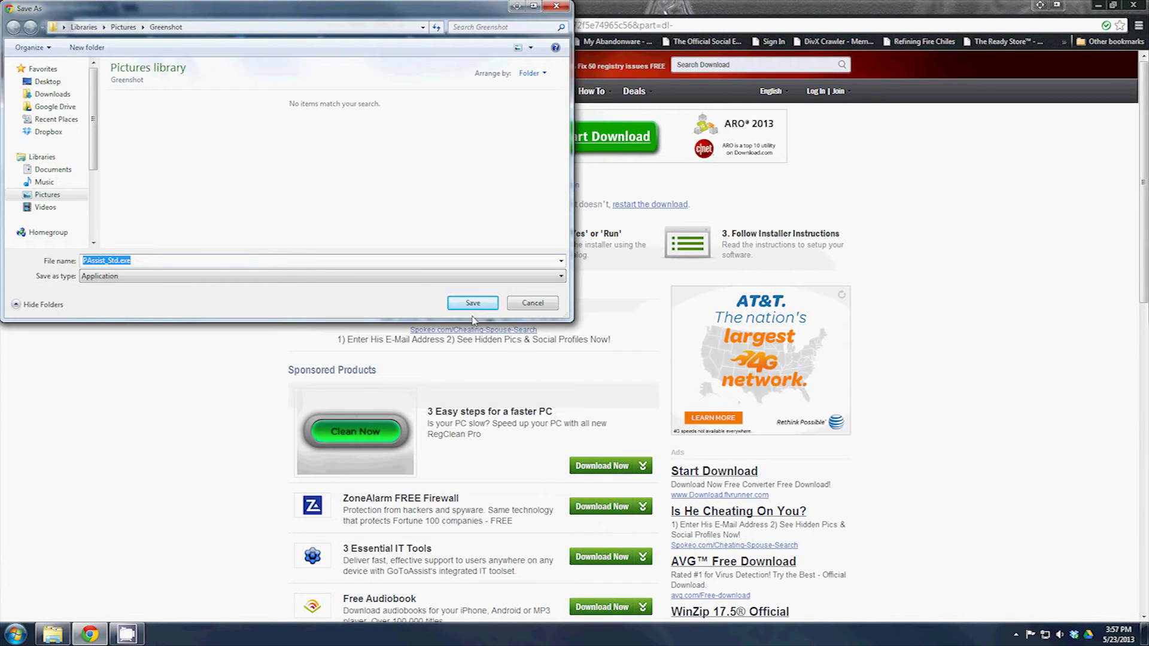
# - Save PAssist_Std.exe into the Downloads folder
pyautogui.click(52, 94)
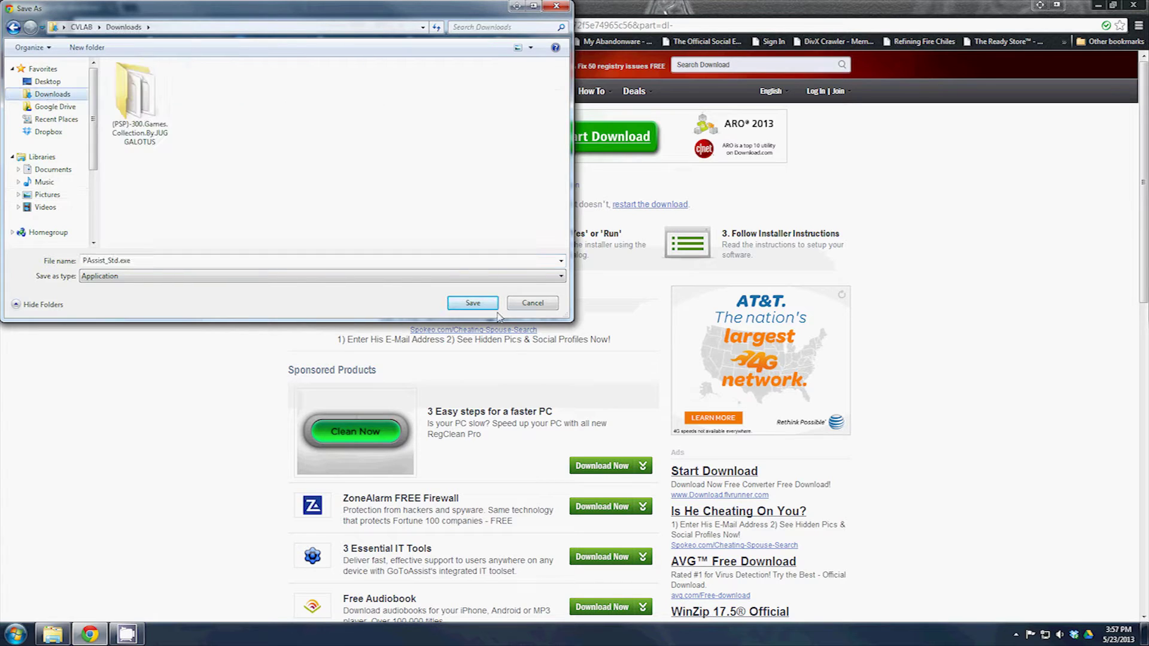
pyautogui.click(486, 308)
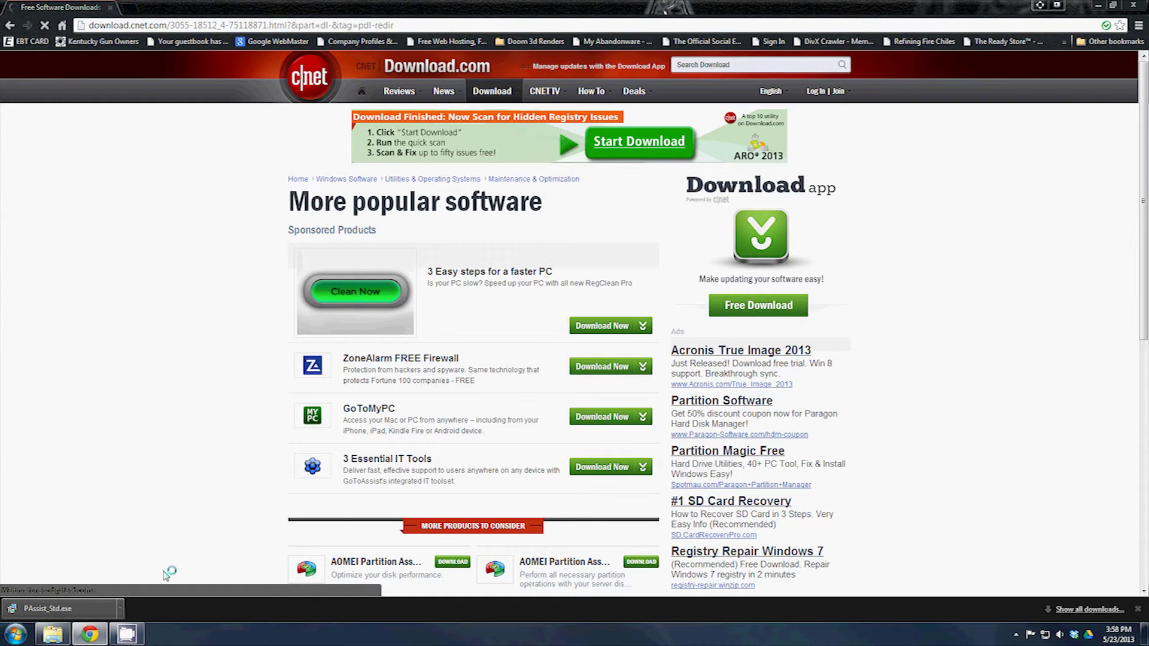
# - Launch PAssist_Std.exe in English and completely uninstall the old Partition Assistant version
pyautogui.click(82, 609)
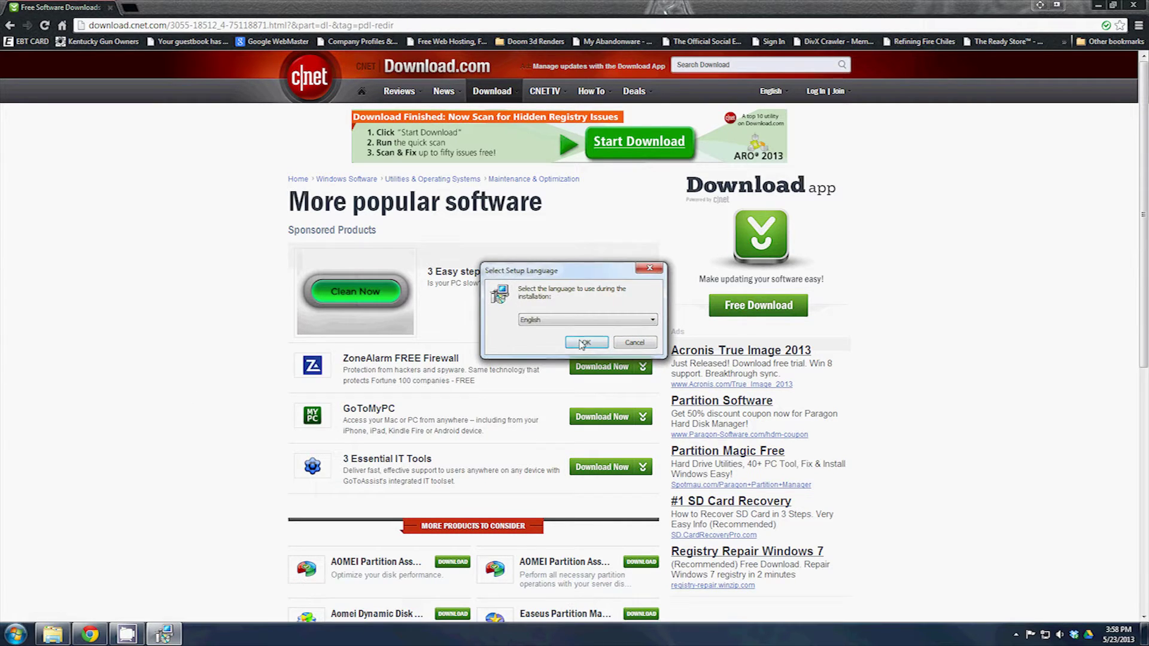
pyautogui.press('Return')
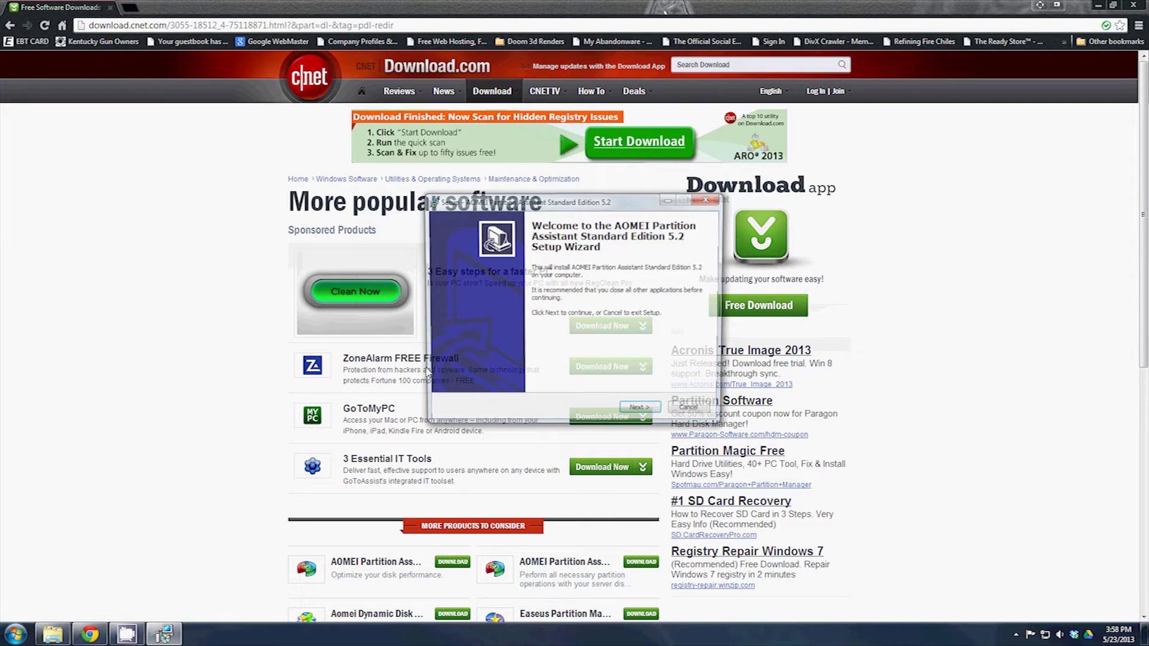
pyautogui.click(646, 414)
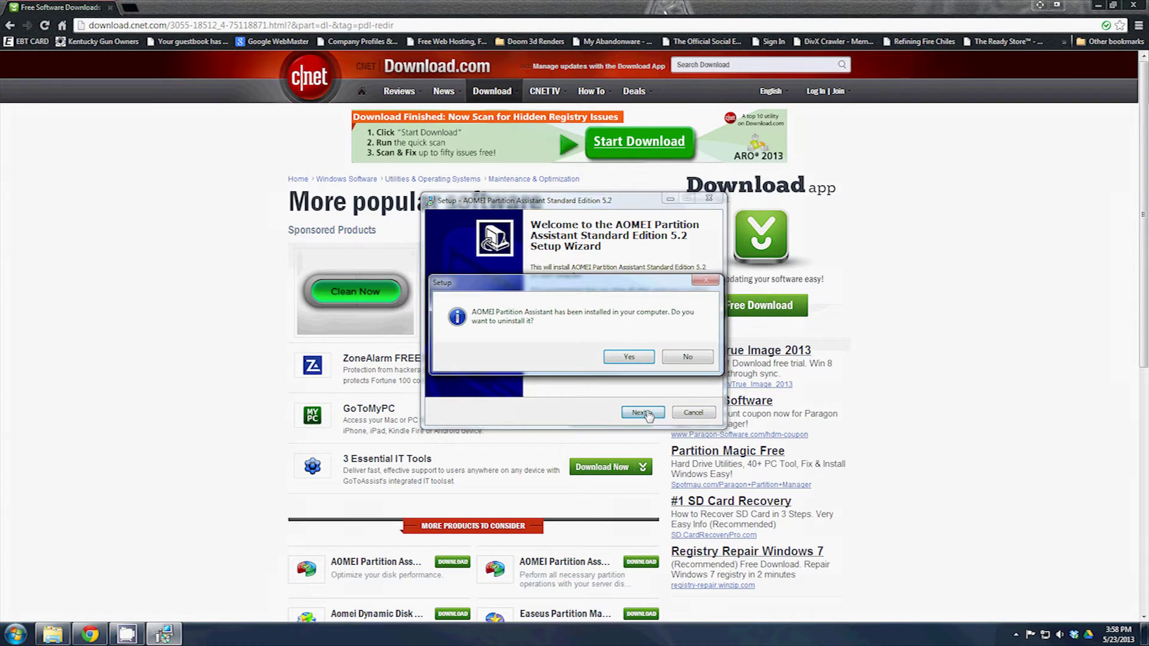
pyautogui.click(641, 359)
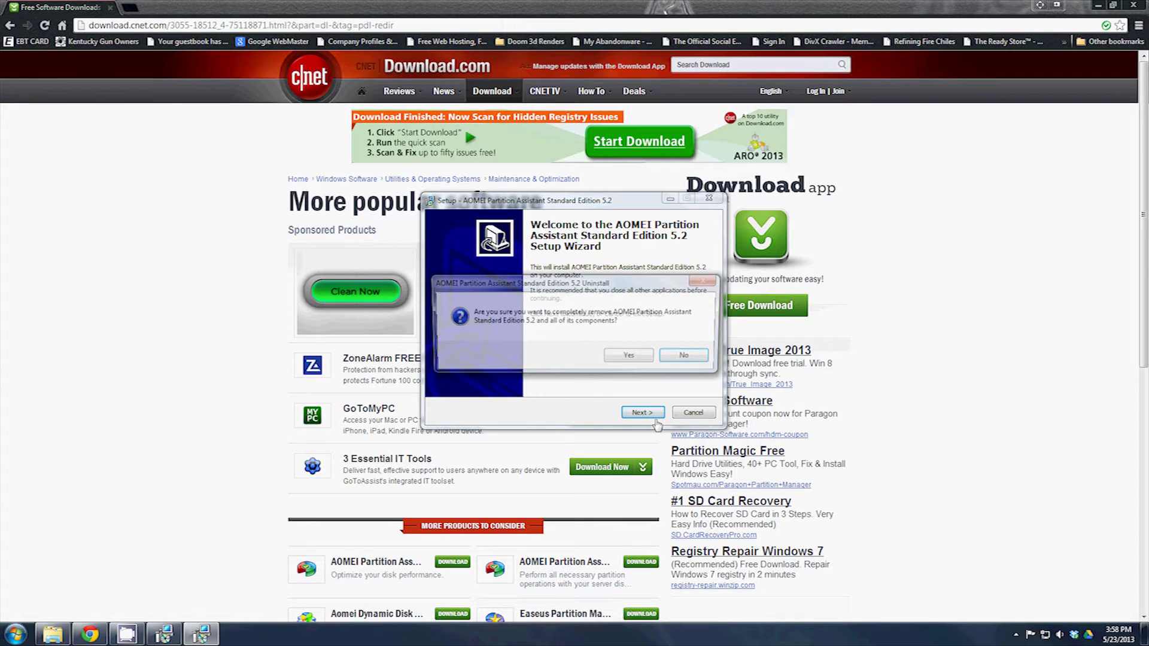
pyautogui.click(636, 360)
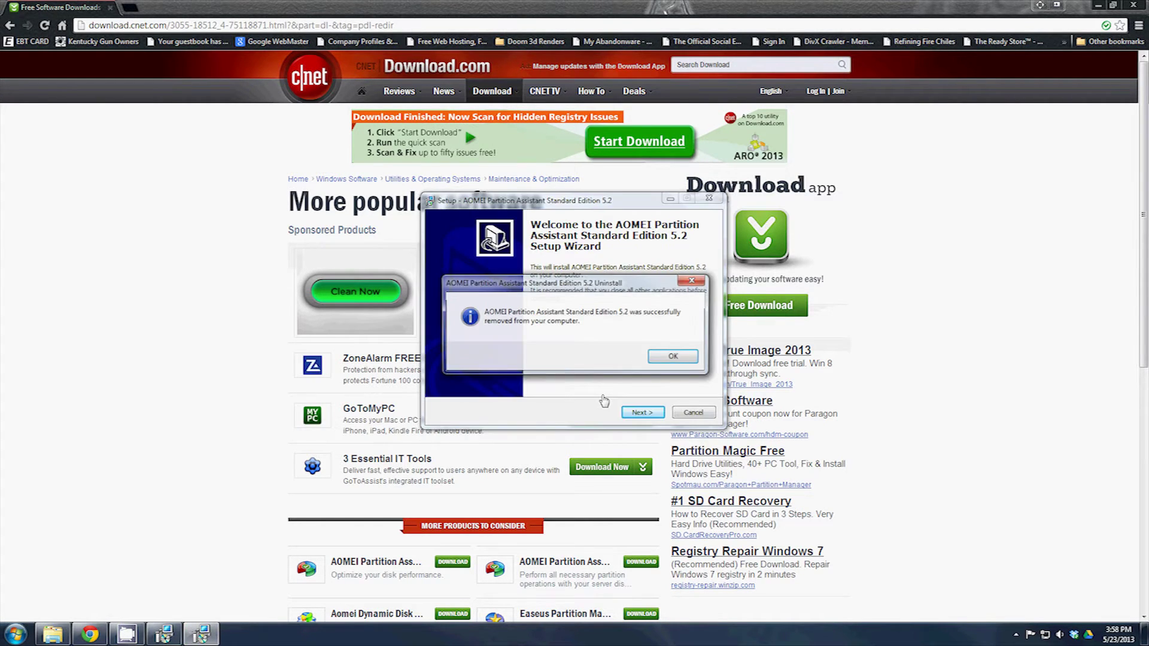
pyautogui.click(672, 356)
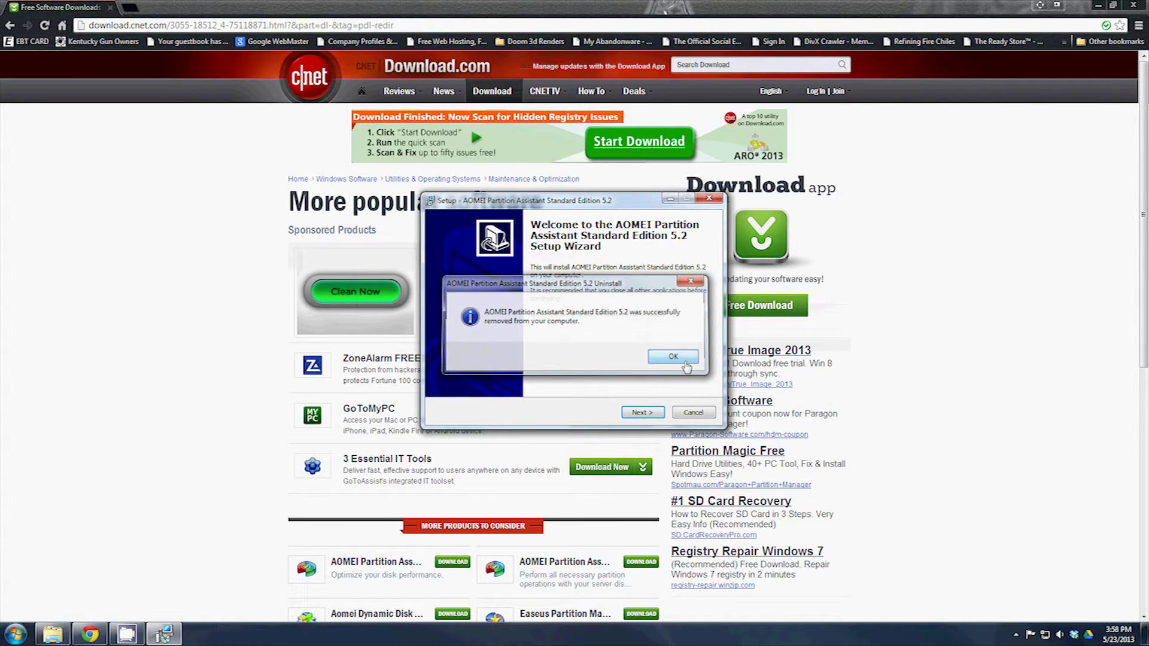
# - Accept the license and install with default folders and a desktop icon, skipping tutorials
pyautogui.click(657, 417)
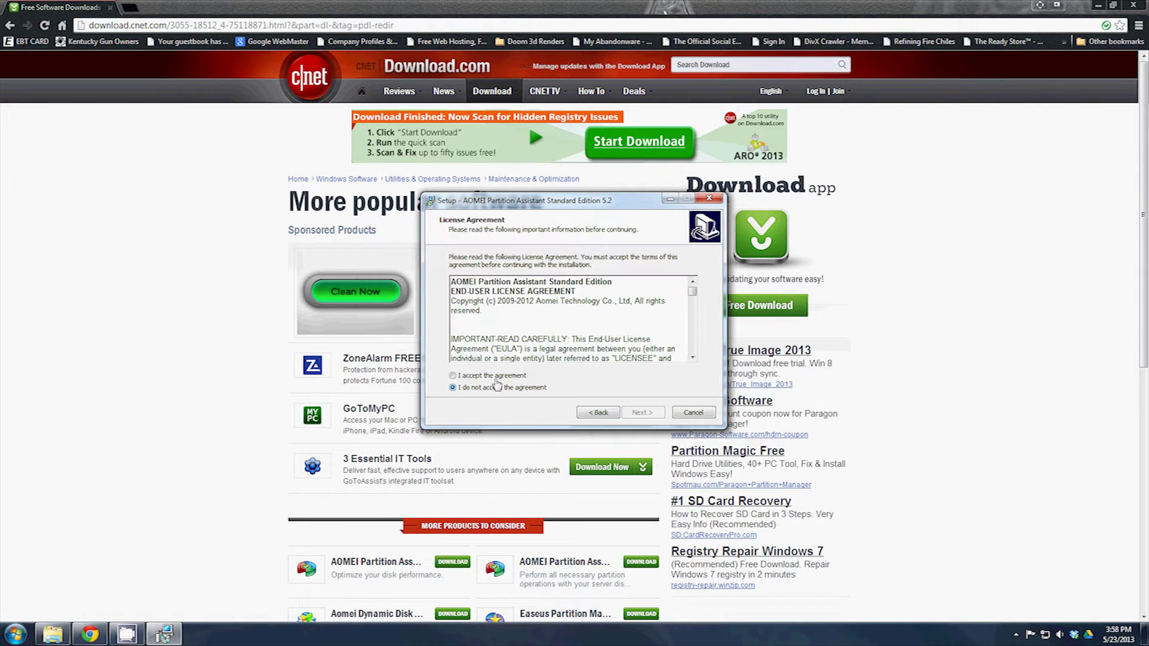
pyautogui.click(493, 376)
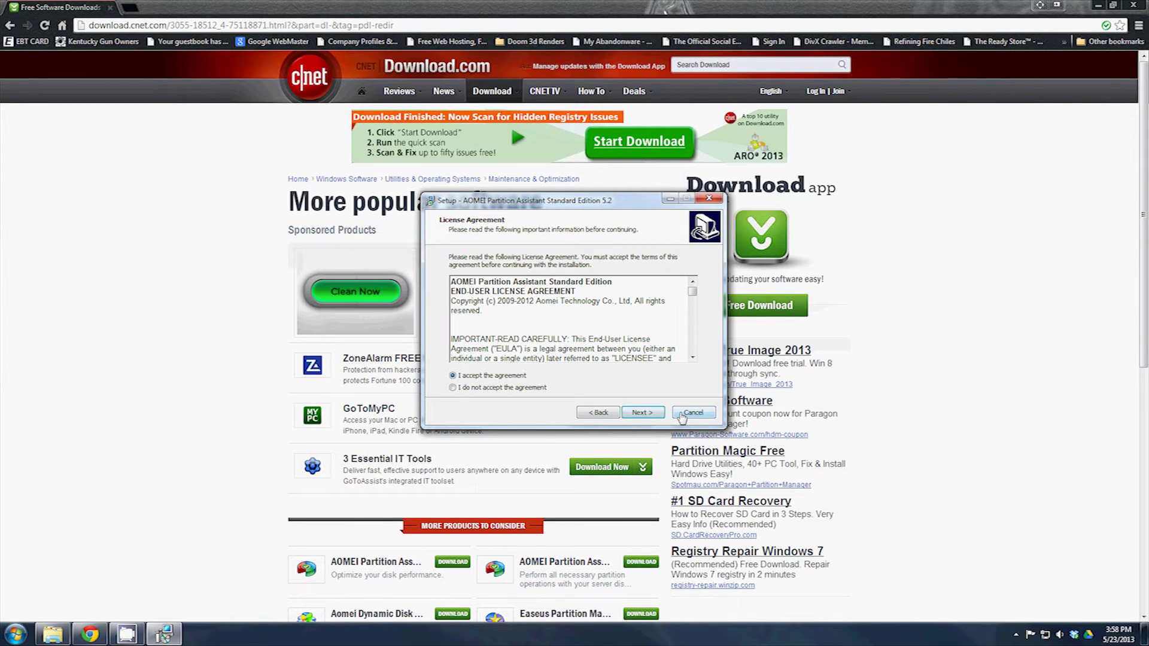
pyautogui.click(642, 413)
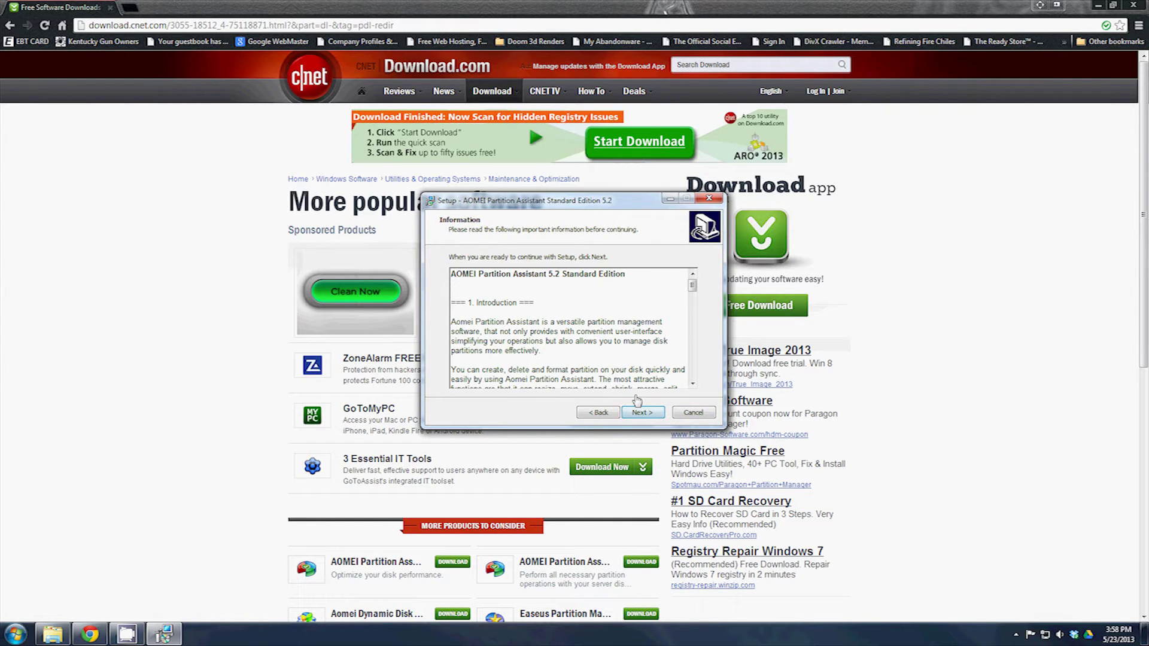
pyautogui.click(648, 415)
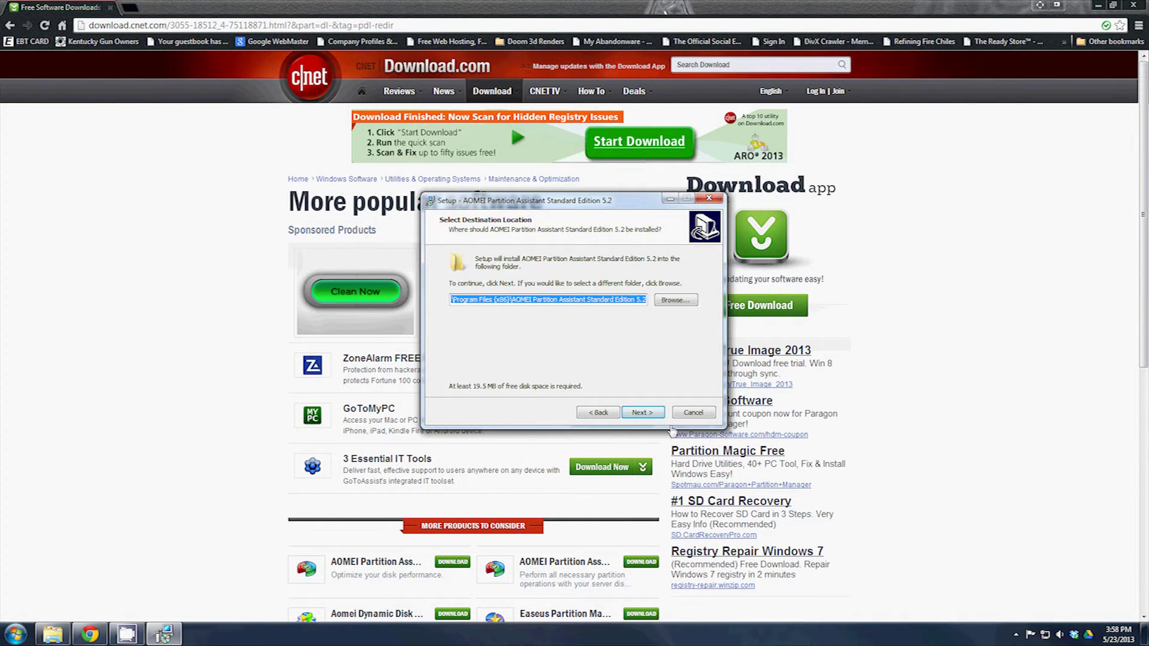
pyautogui.click(656, 417)
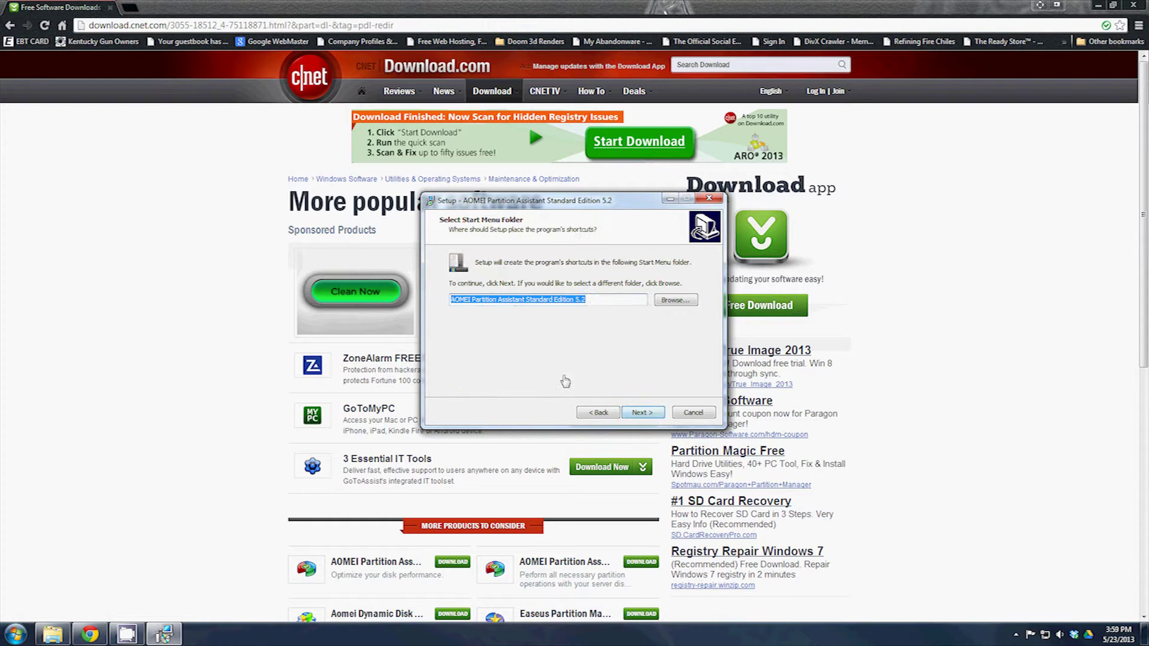
pyautogui.click(634, 419)
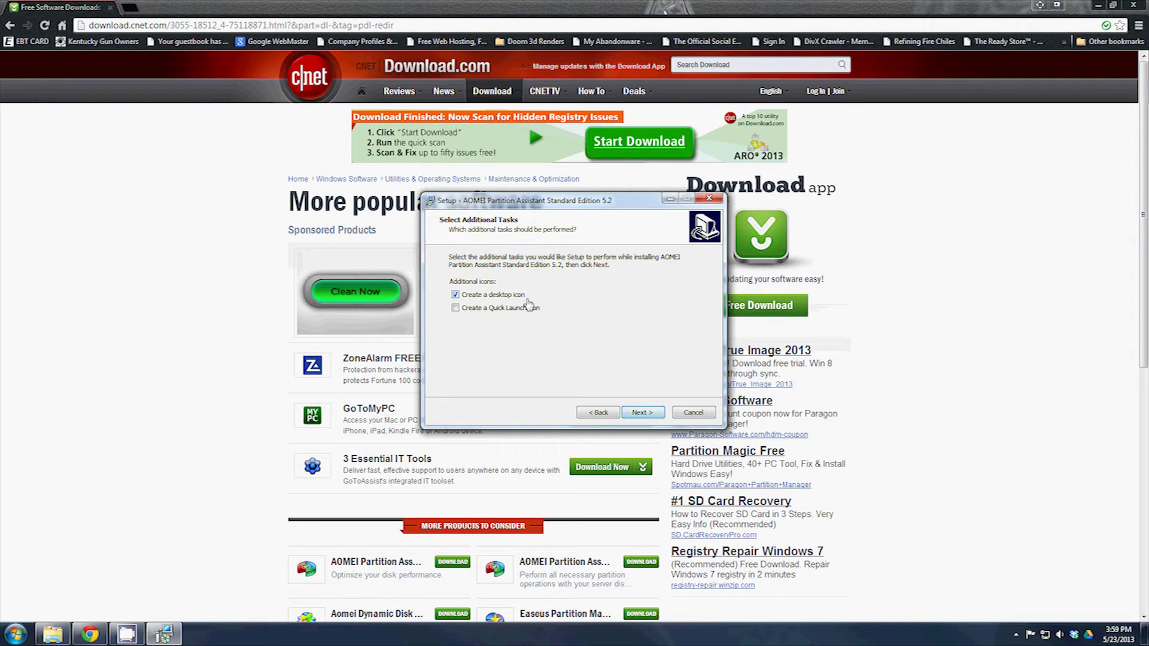
pyautogui.click(647, 414)
pyautogui.click(647, 414)
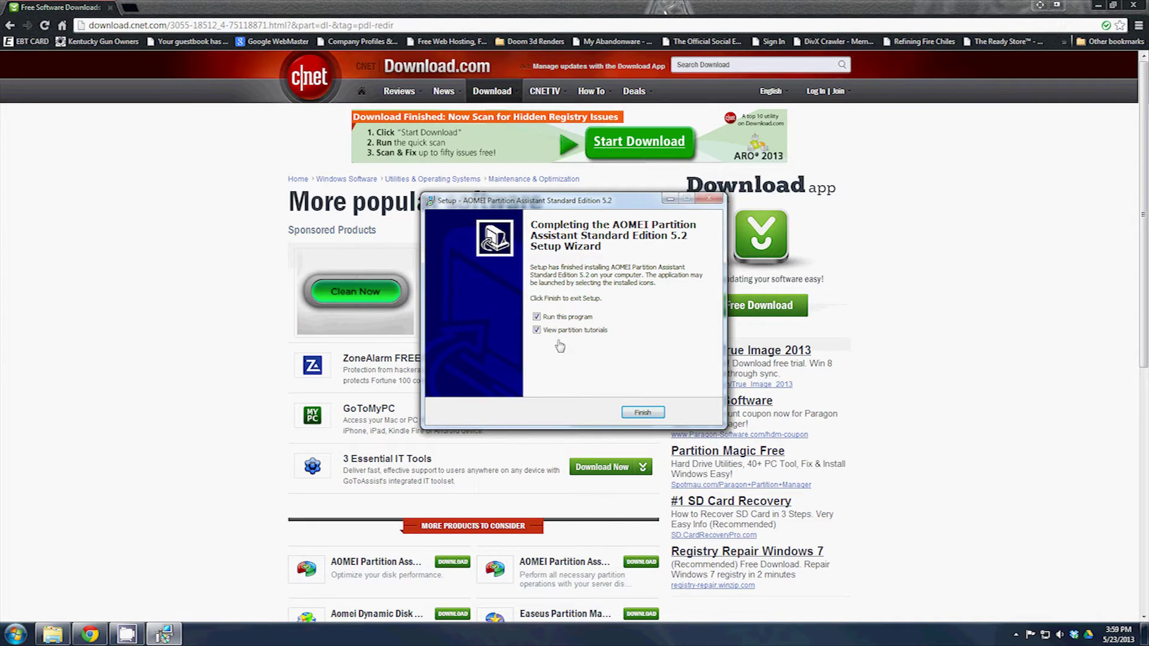
pyautogui.click(537, 332)
# - Leave View partition tutorials unchecked and finish setup, launching Partition Assistant
pyautogui.click(560, 330)
pyautogui.click(538, 331)
pyautogui.click(657, 413)
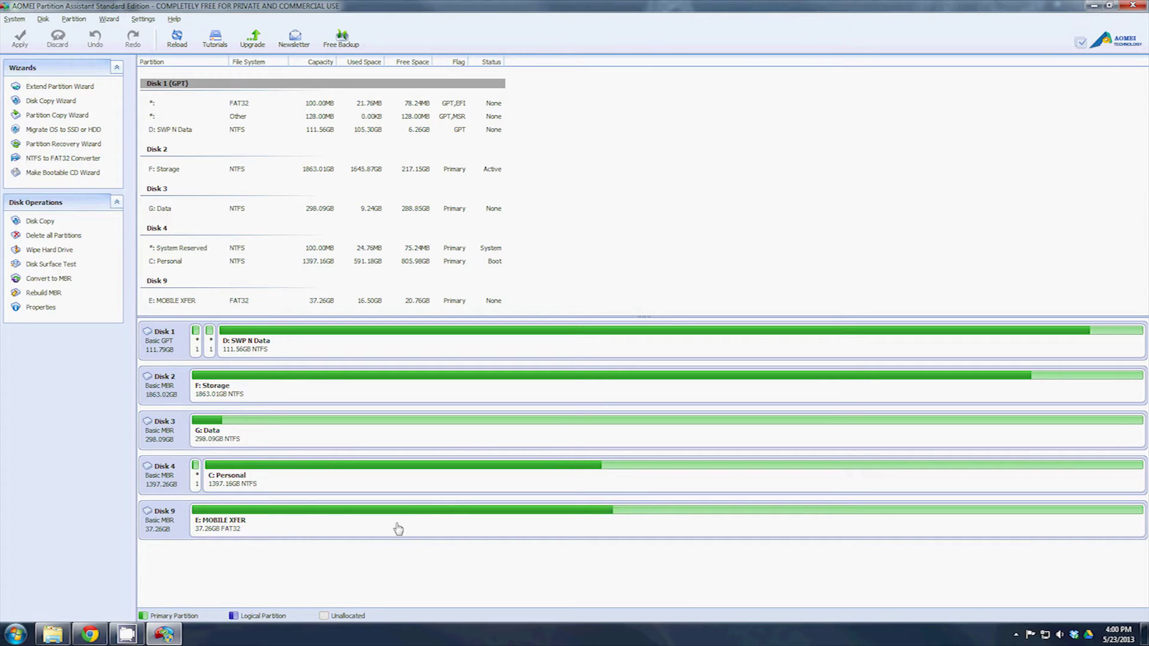
# - Let the Partition Assistant main window load with all five disks listed
pyautogui.click(225, 41)
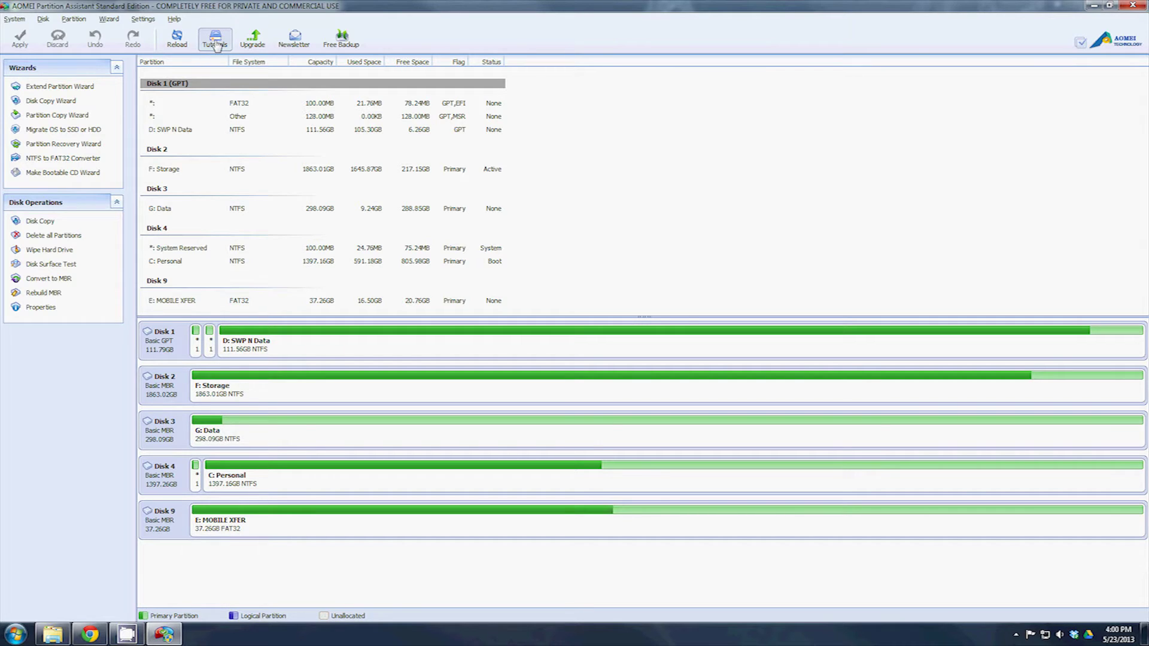
pyautogui.click(215, 45)
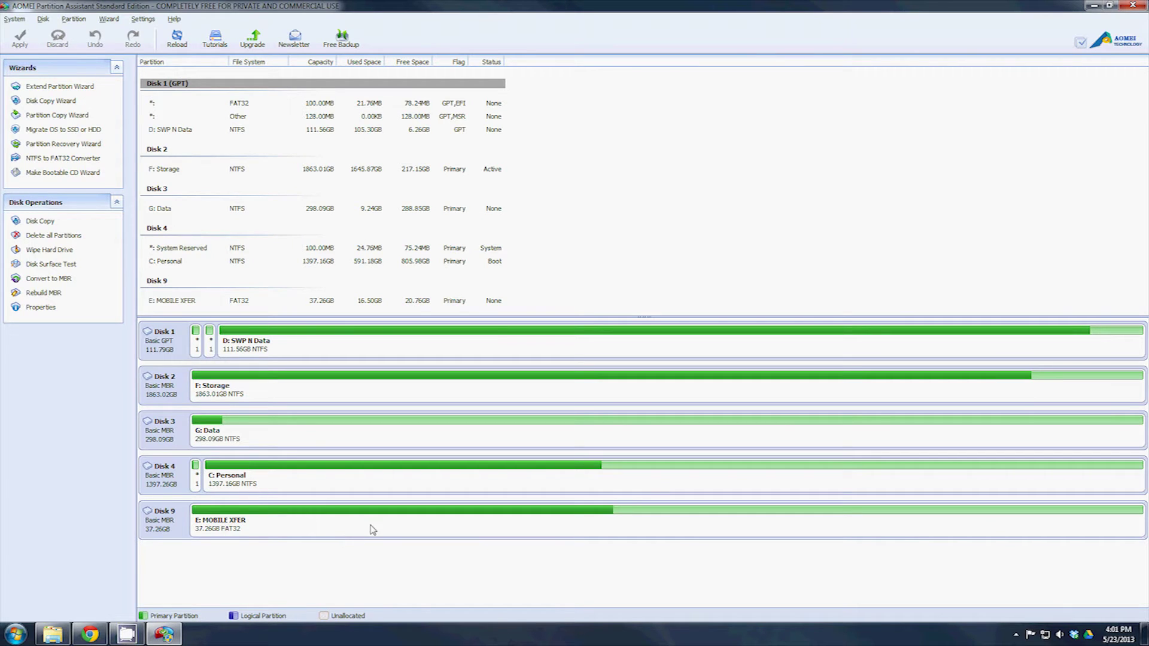
# - Begin Wipe Partition on E: MOBILE XFER, then cancel without wiping
pyautogui.rightClick(353, 530)
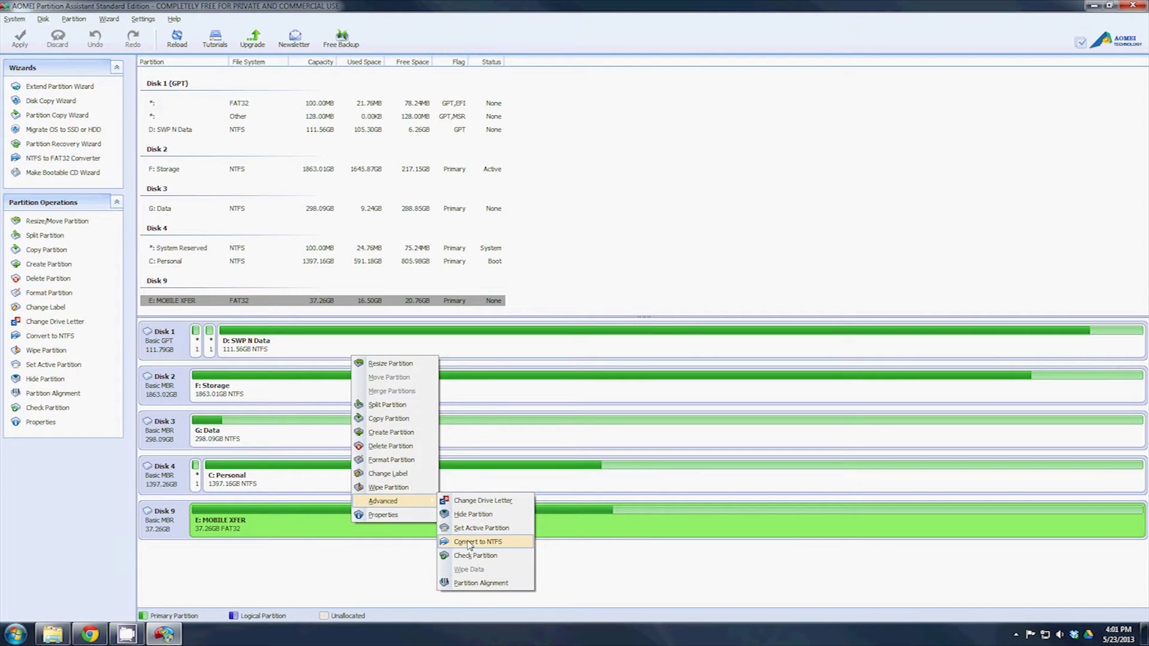
pyautogui.click(404, 493)
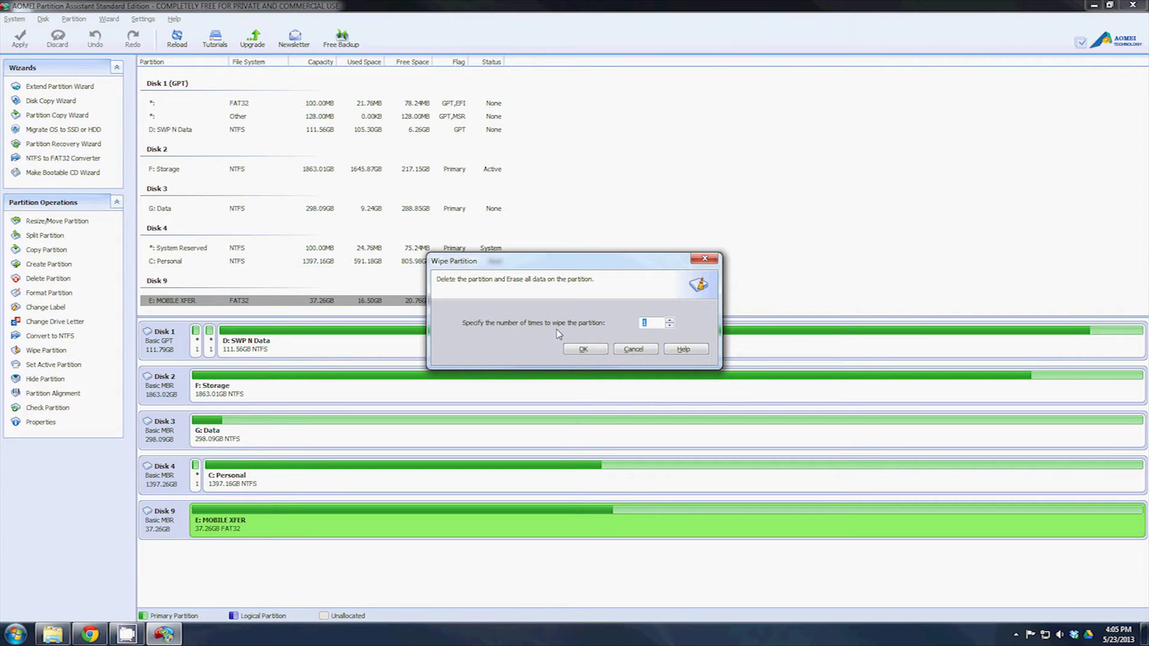
pyautogui.click(636, 351)
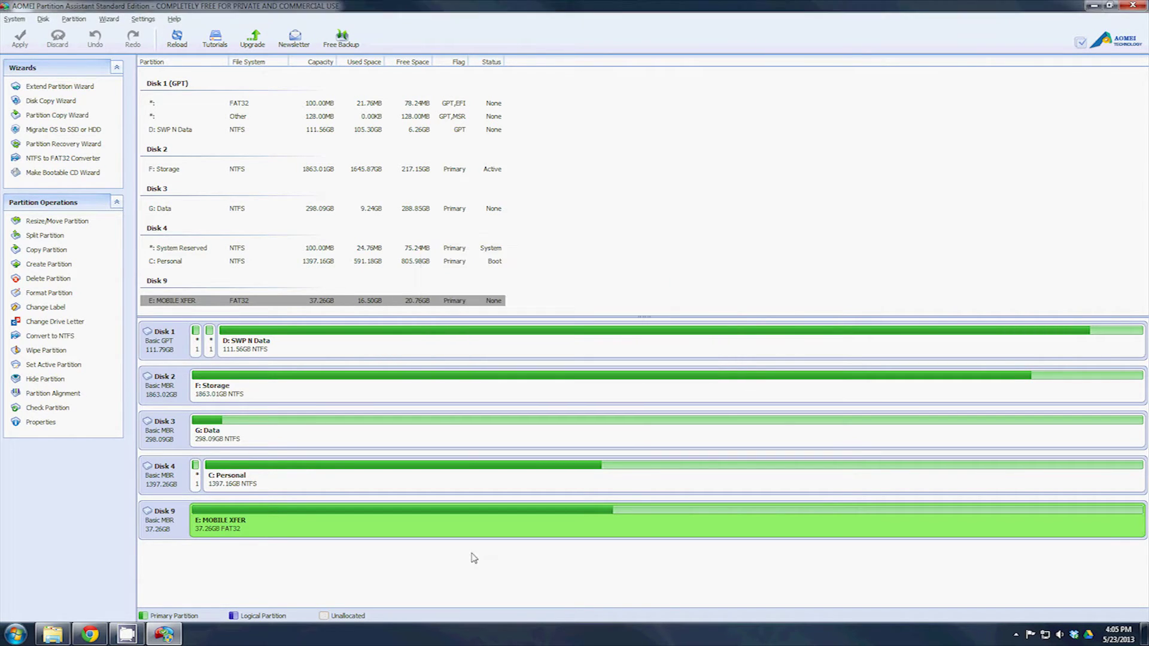
# - Queue a quick deletion of Disk 9's E: partition, undoing and redoing it
pyautogui.rightClick(440, 528)
pyautogui.moveTo(473, 498)
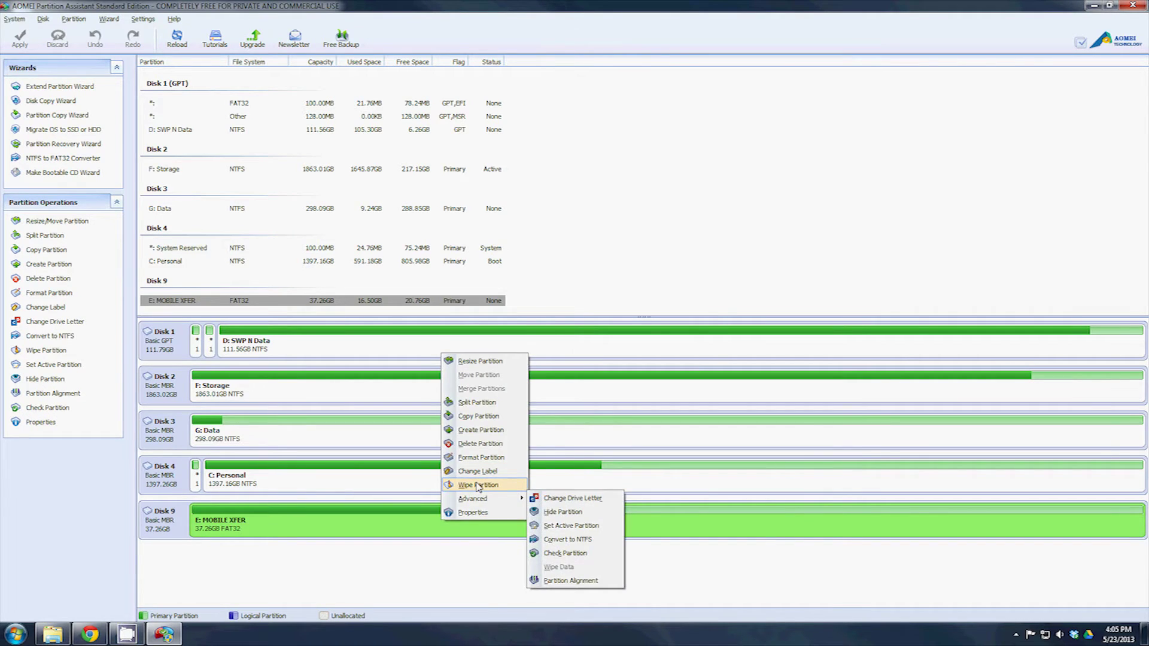
pyautogui.click(480, 444)
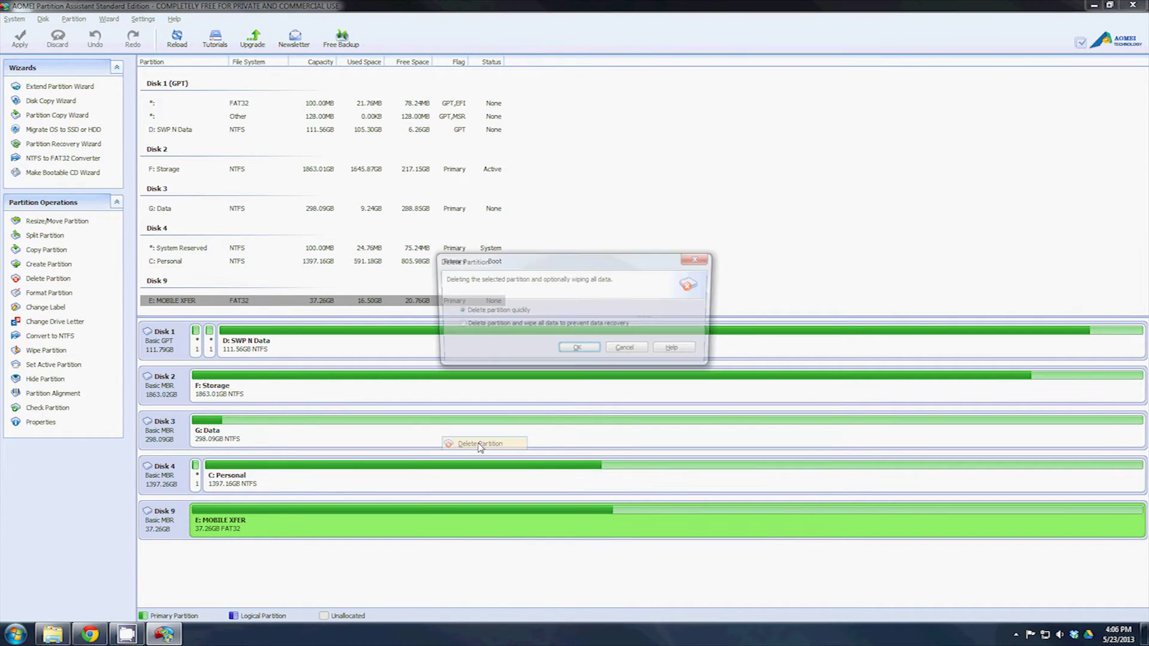
pyautogui.click(582, 350)
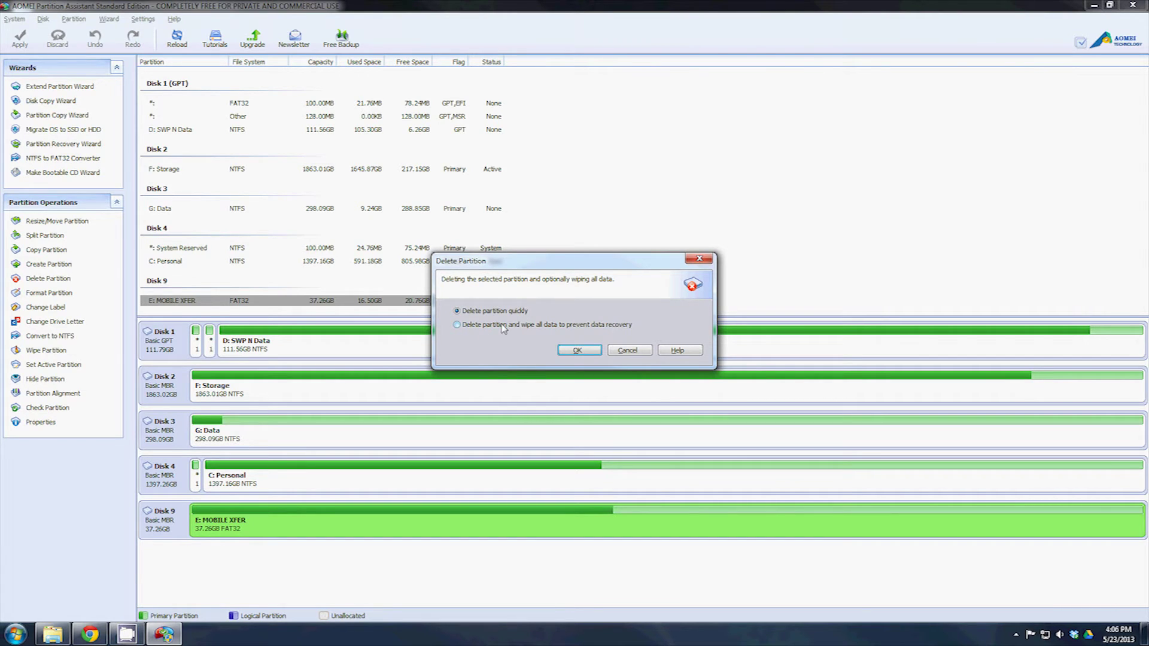
pyautogui.click(577, 350)
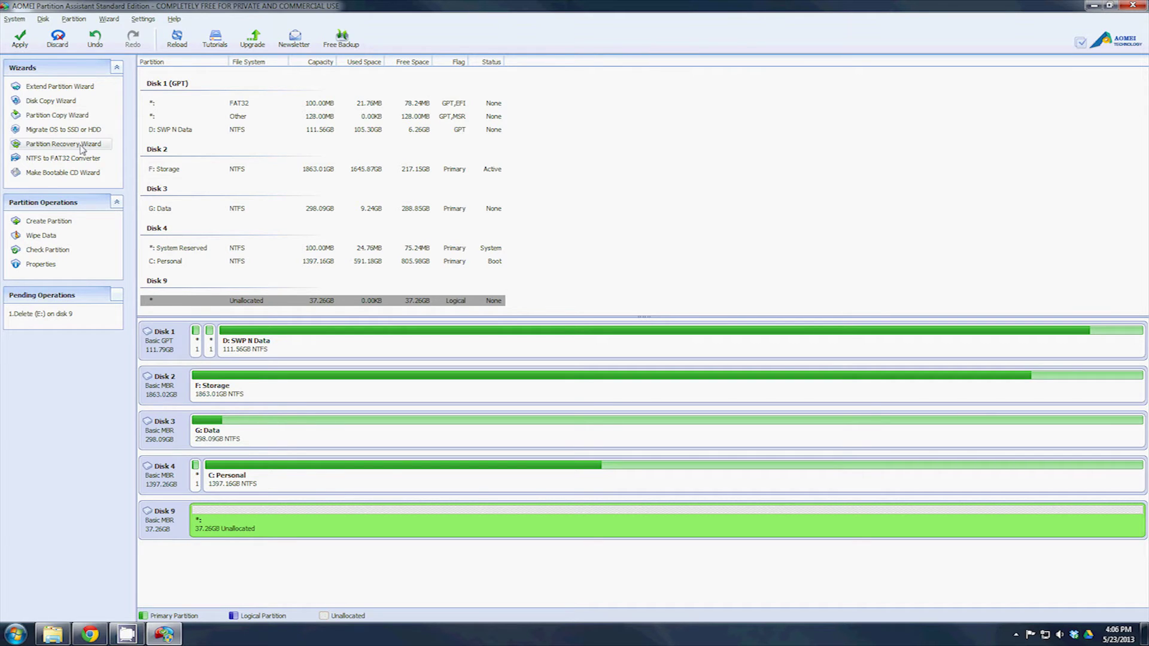
pyautogui.hotkey('ctrl', 'z')
pyautogui.hotkey('ctrl', 'y')
# - Apply and confirm the pending deletion, then dismiss the completion message
pyautogui.click(19, 40)
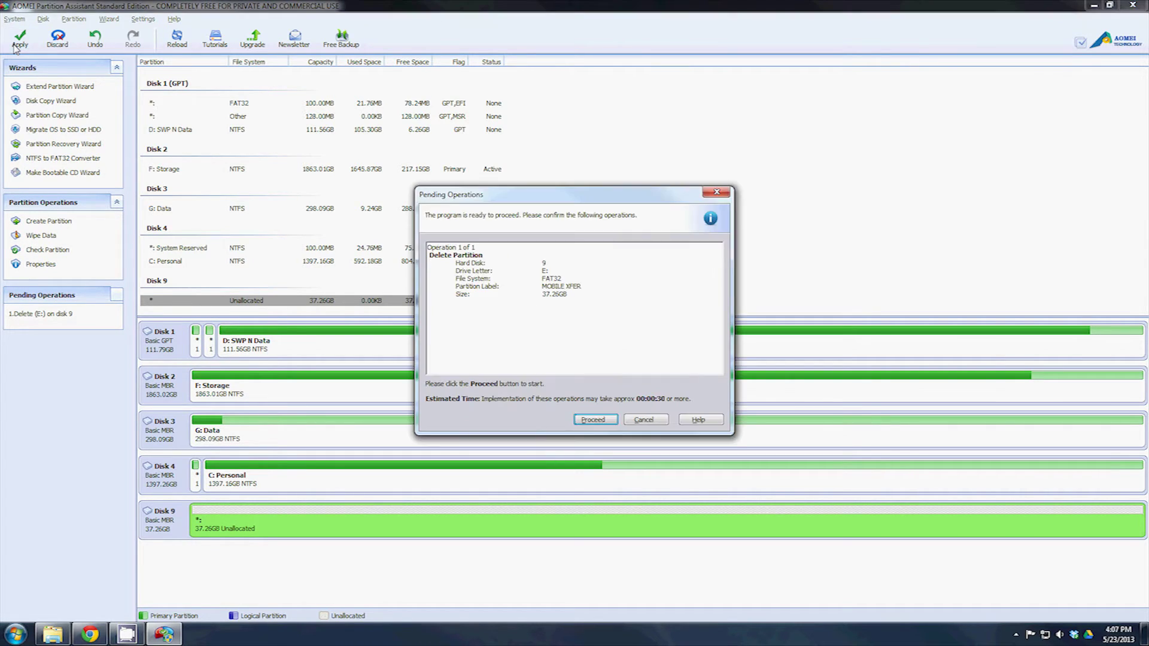
pyautogui.click(593, 419)
pyautogui.click(565, 344)
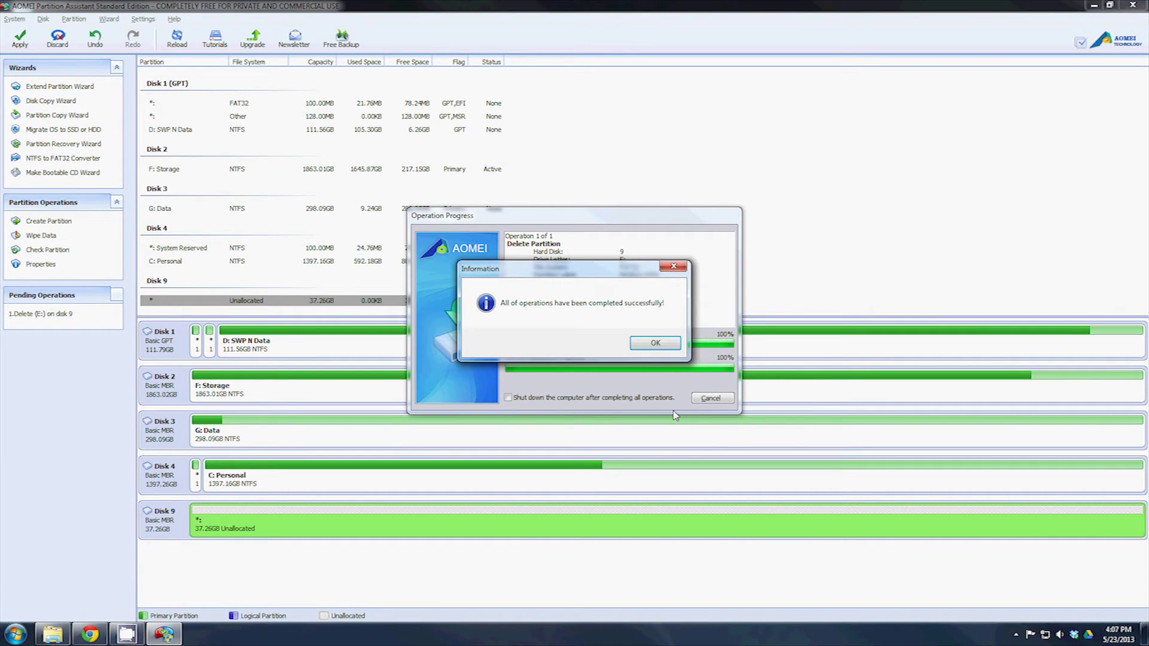
pyautogui.click(648, 347)
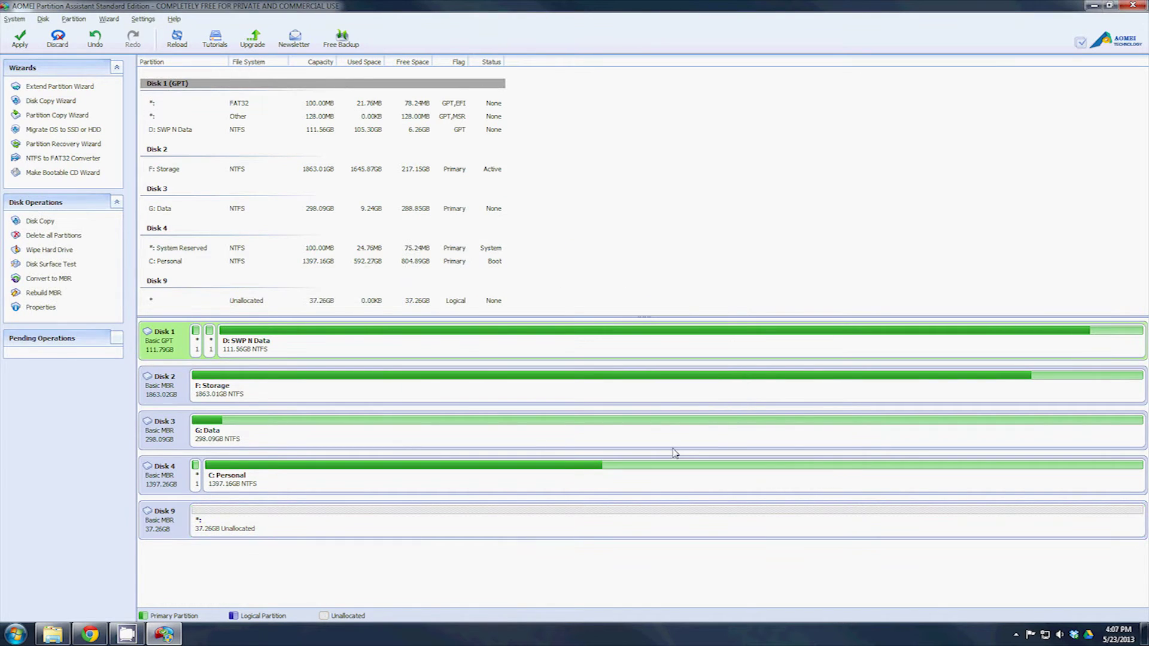
# - Start the Partition Recovery Wizard on Disk 9's unallocated space
pyautogui.click(323, 524)
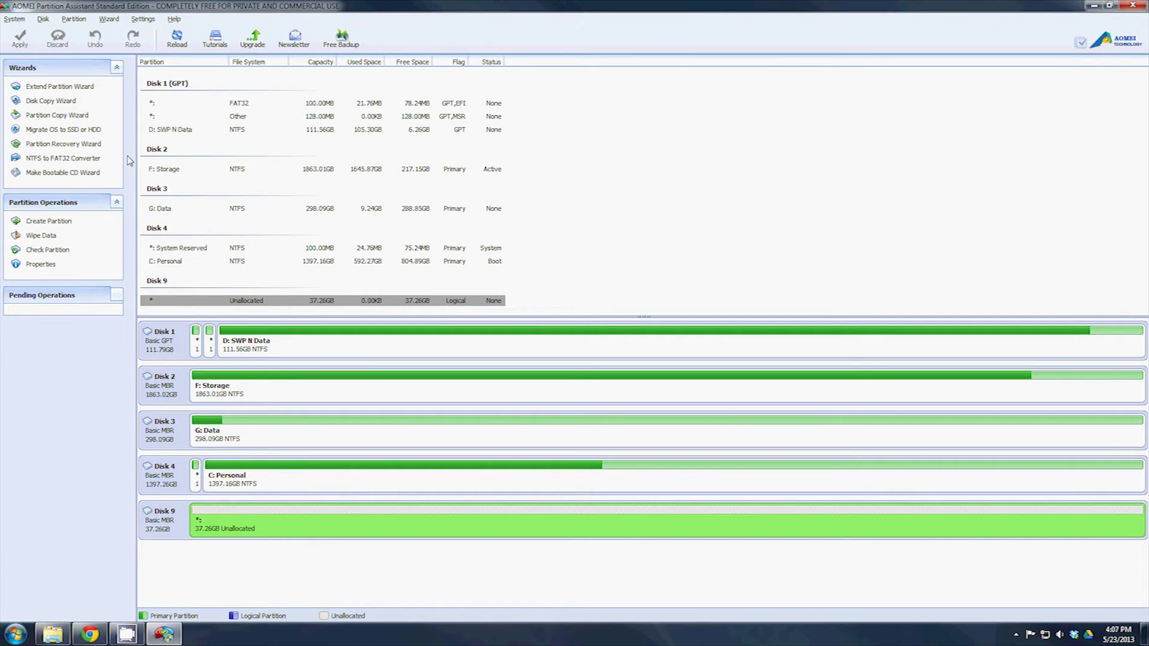
pyautogui.click(65, 147)
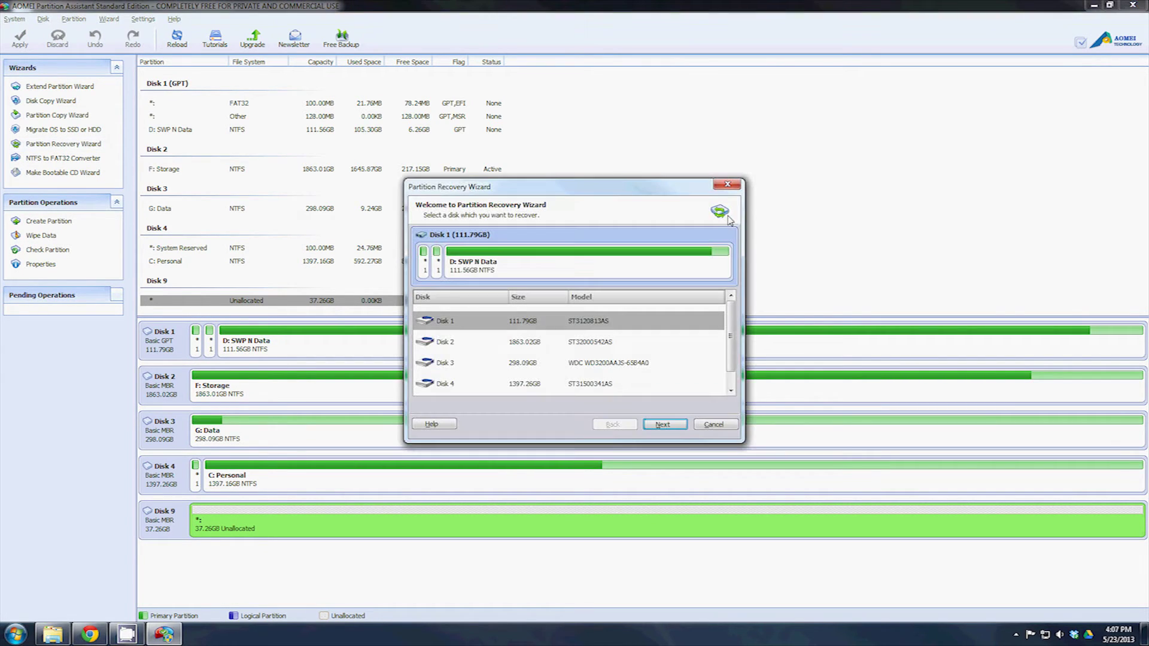
pyautogui.click(732, 379)
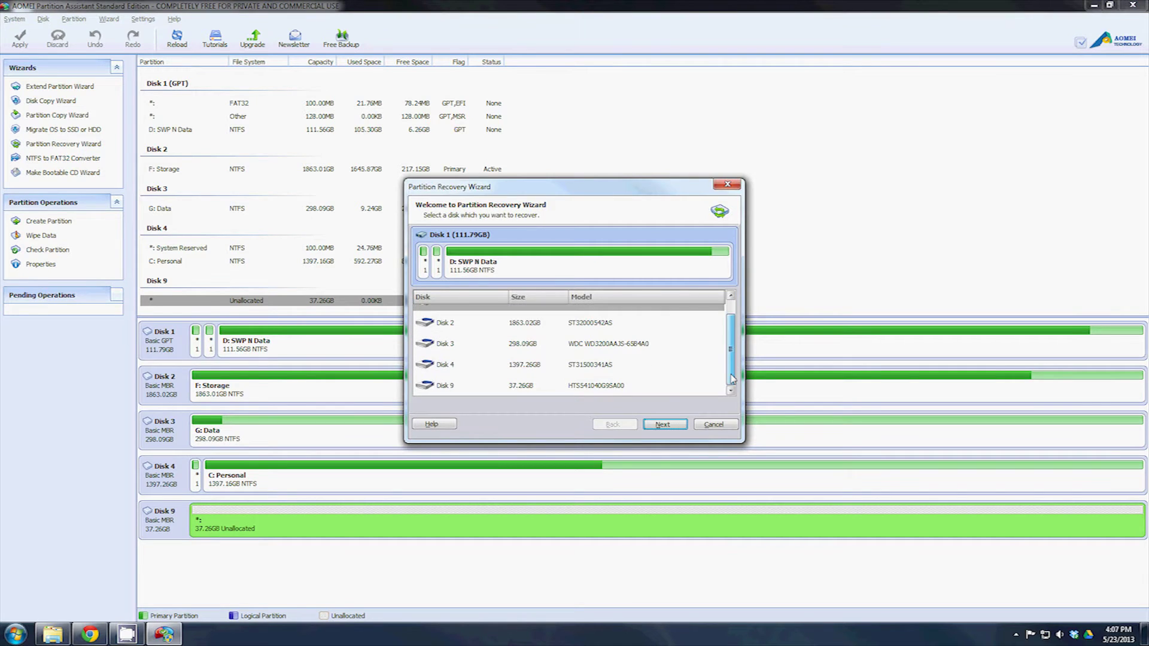
pyautogui.click(700, 384)
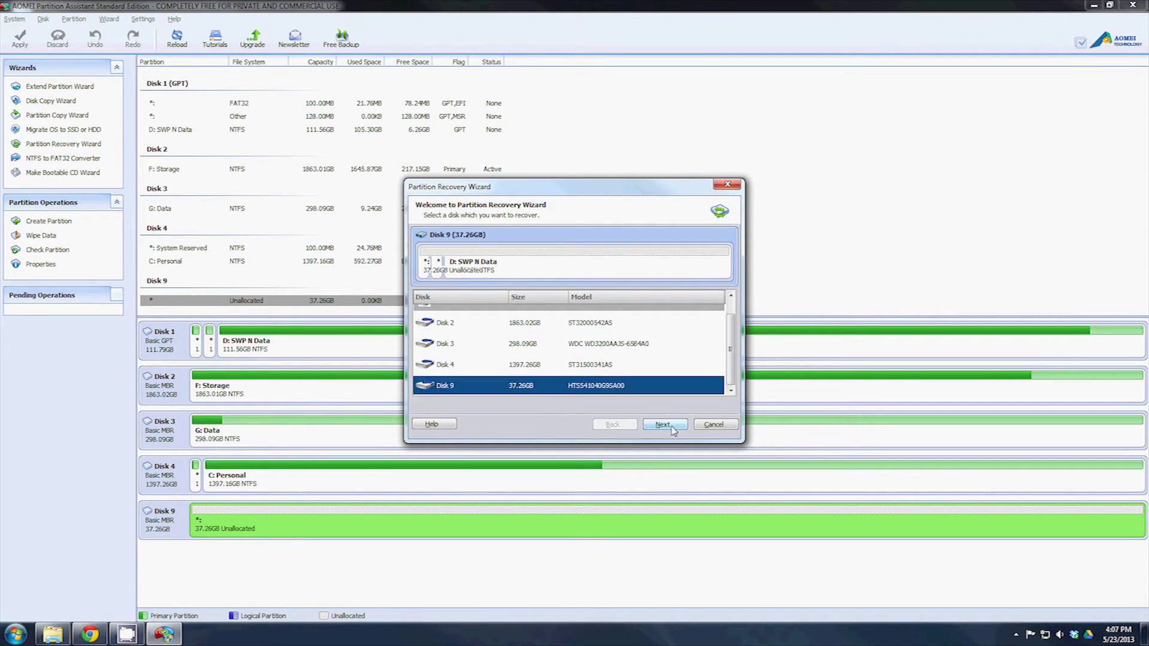
pyautogui.click(670, 428)
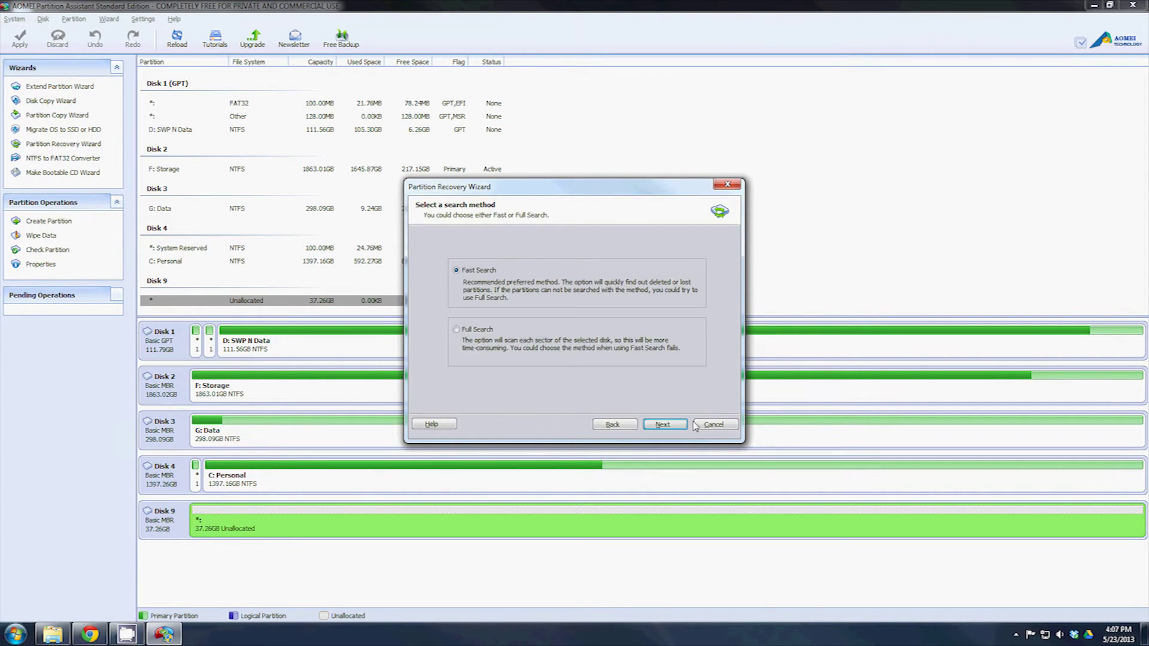
# - Fast-search, recover the found FAT32 partition, dismiss the photo popup, and finish
pyautogui.click(664, 425)
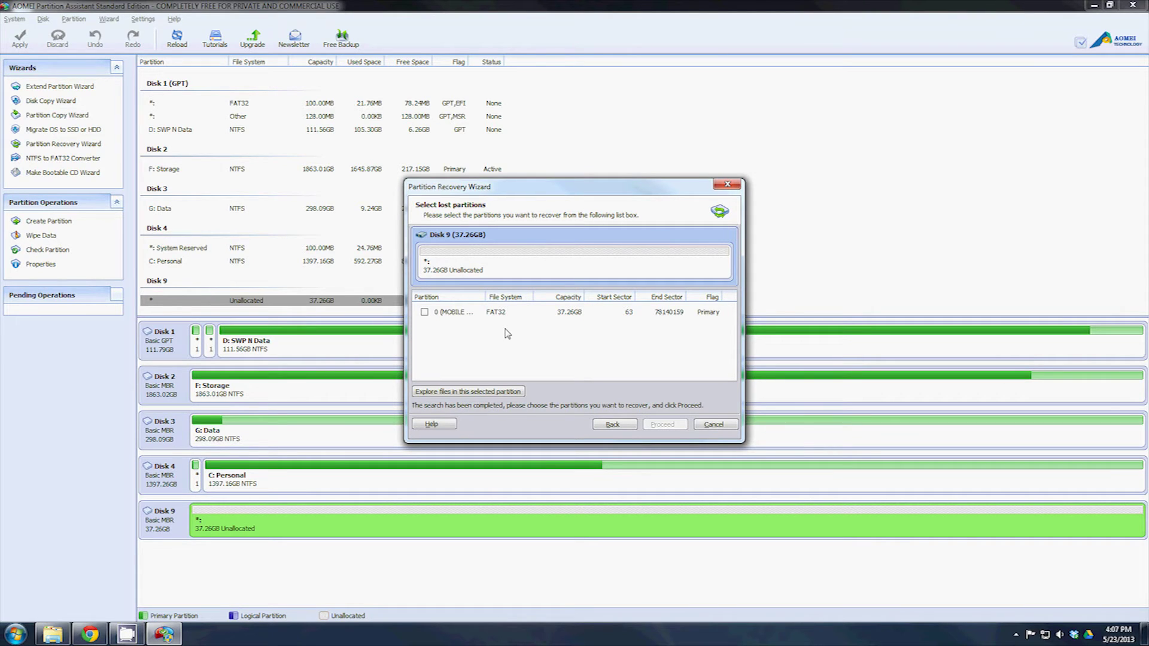
pyautogui.click(424, 312)
pyautogui.click(661, 425)
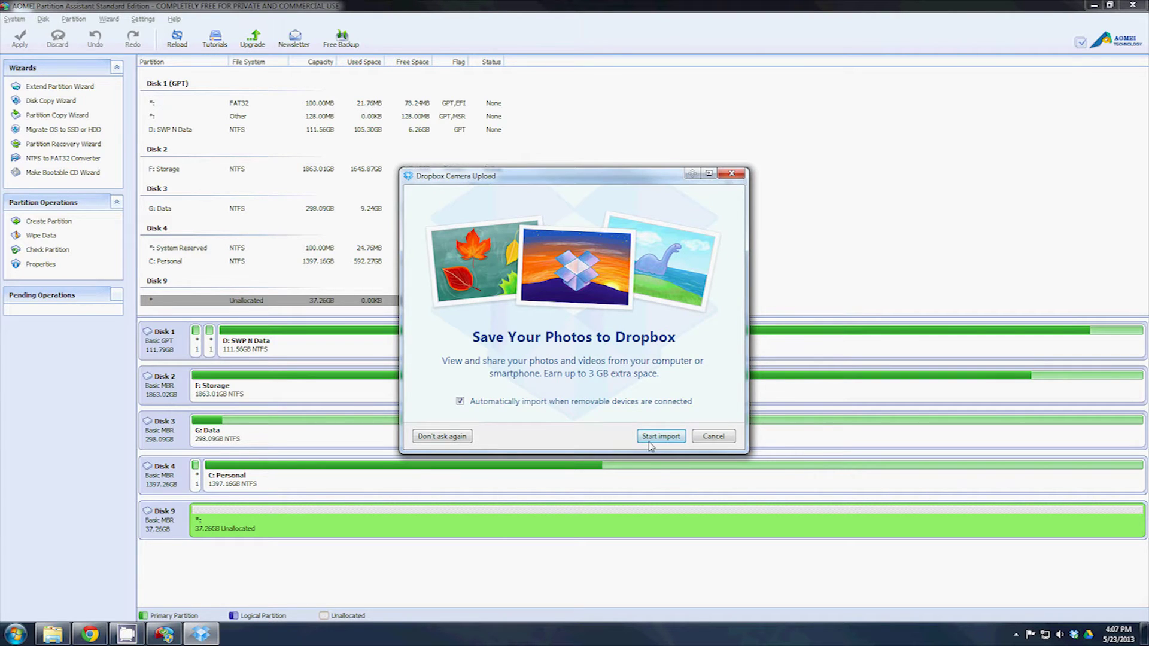
pyautogui.click(704, 437)
pyautogui.click(661, 425)
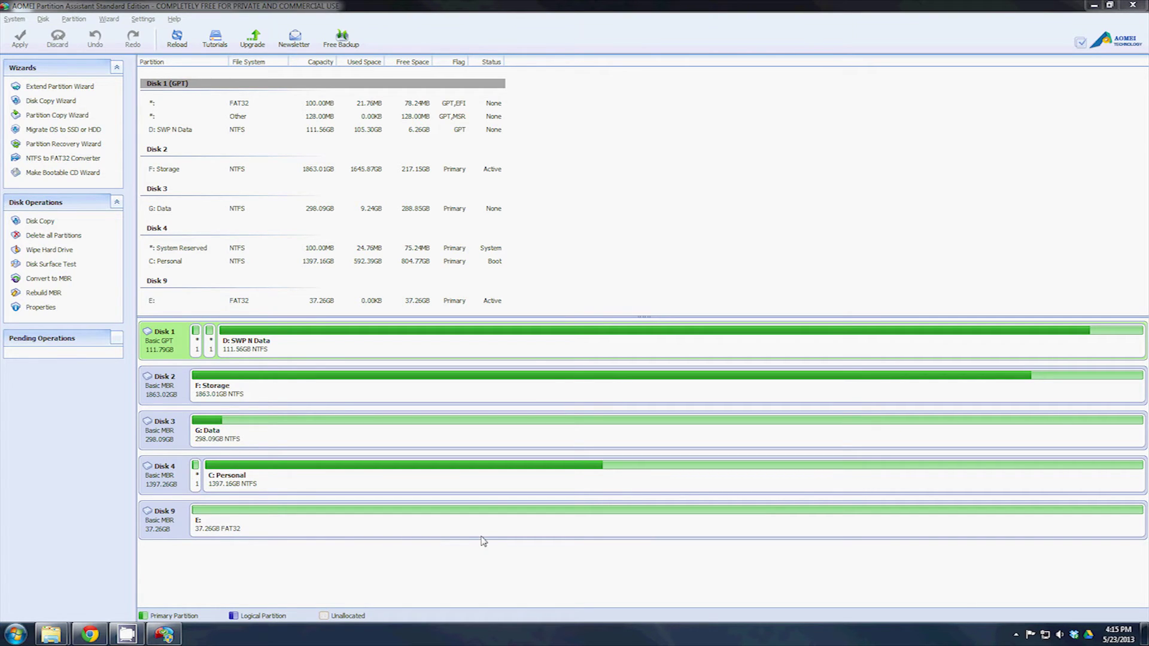
# - Bring up the operations menu for Disk 9's E: partition
pyautogui.rightClick(514, 525)
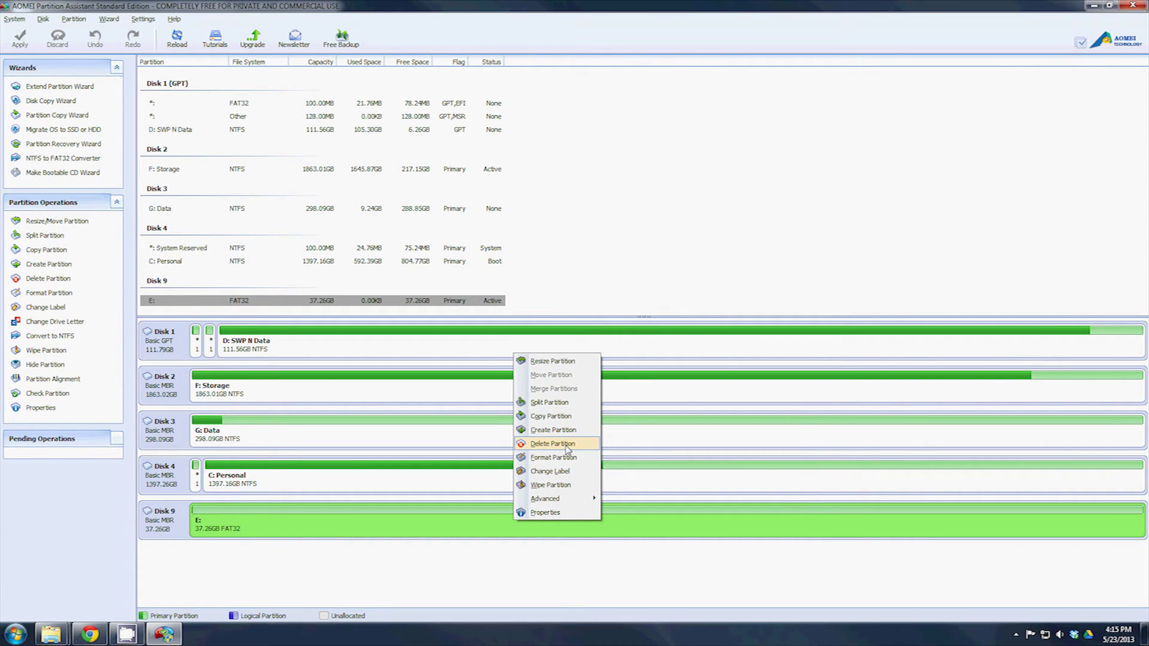
# - Queue deleting E: with the 'Delete partition and wipe all data' option
pyautogui.click(567, 446)
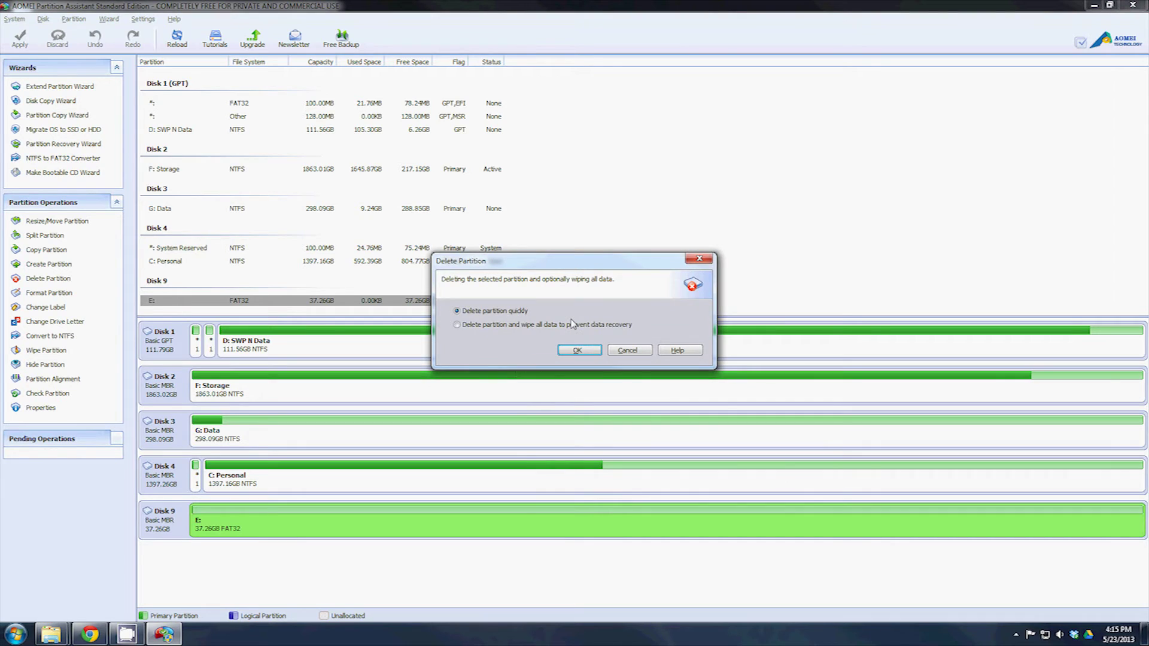
pyautogui.click(485, 325)
pyautogui.click(586, 354)
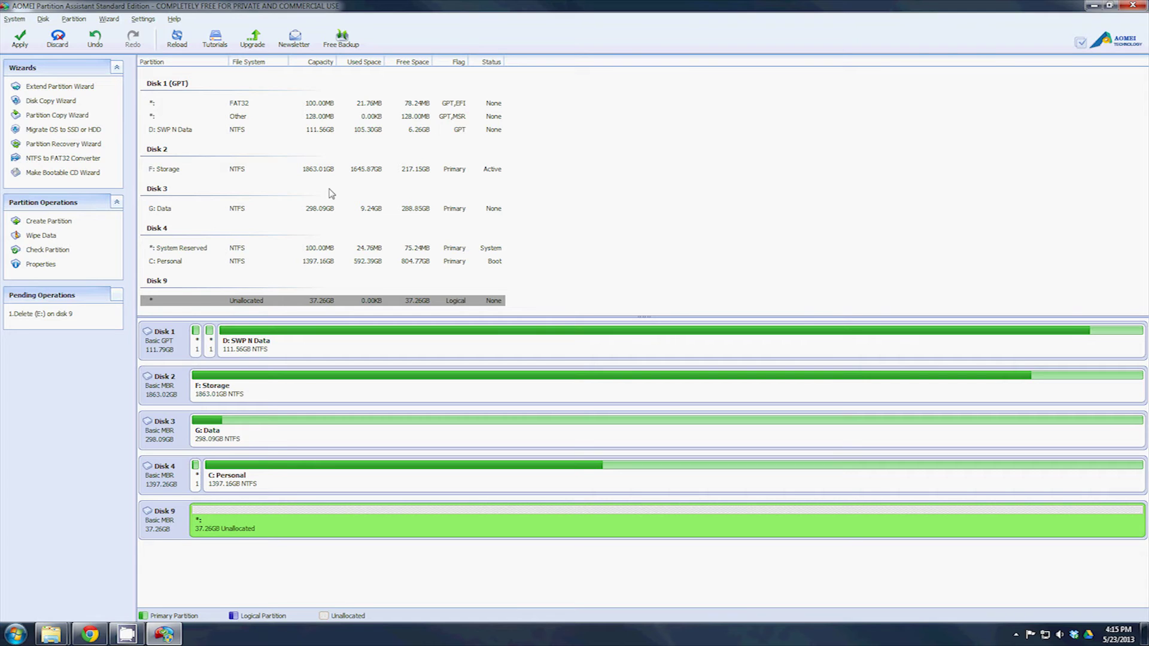
# - Apply the pending delete-and-wipe and confirm starting it
pyautogui.click(20, 43)
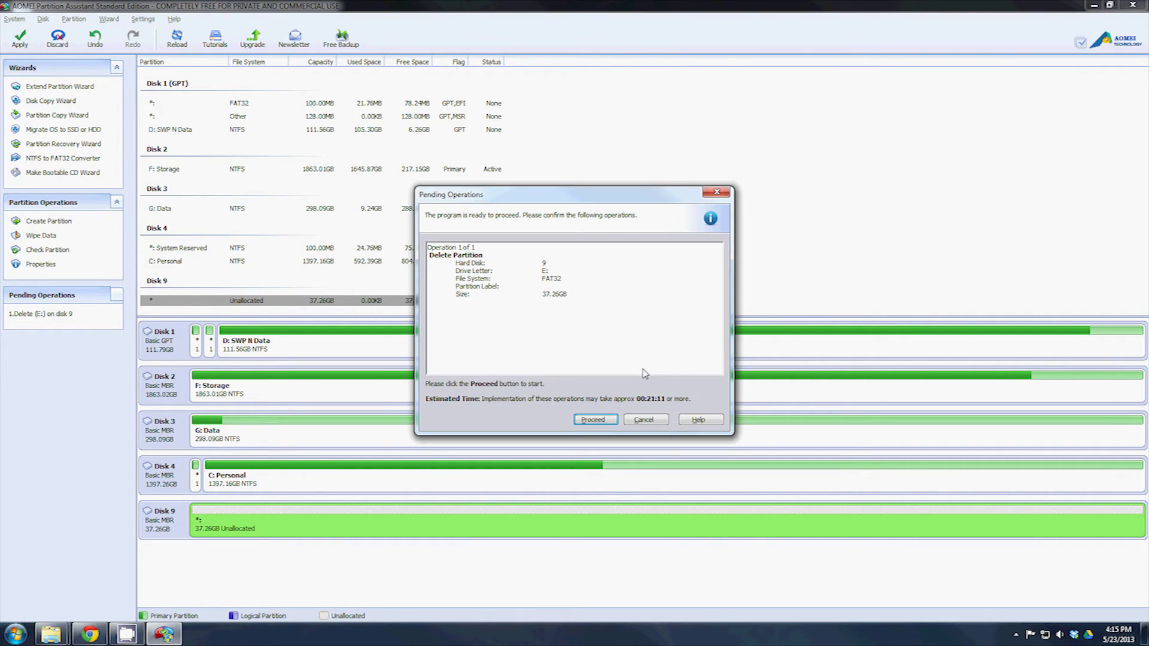
pyautogui.click(615, 422)
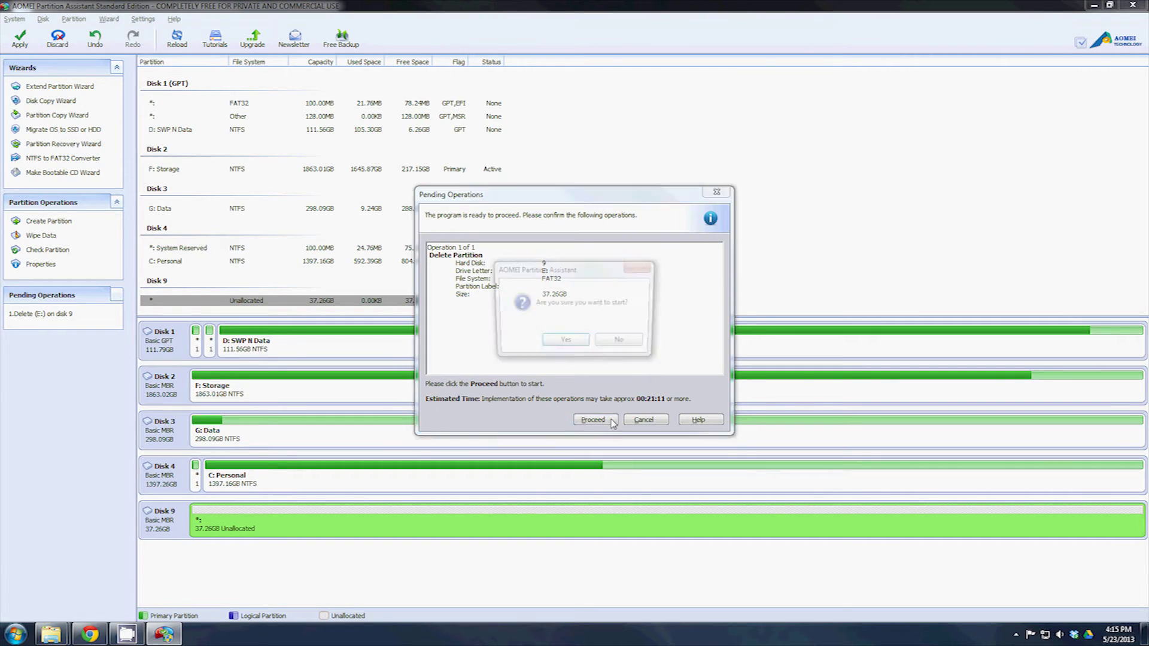
pyautogui.click(565, 344)
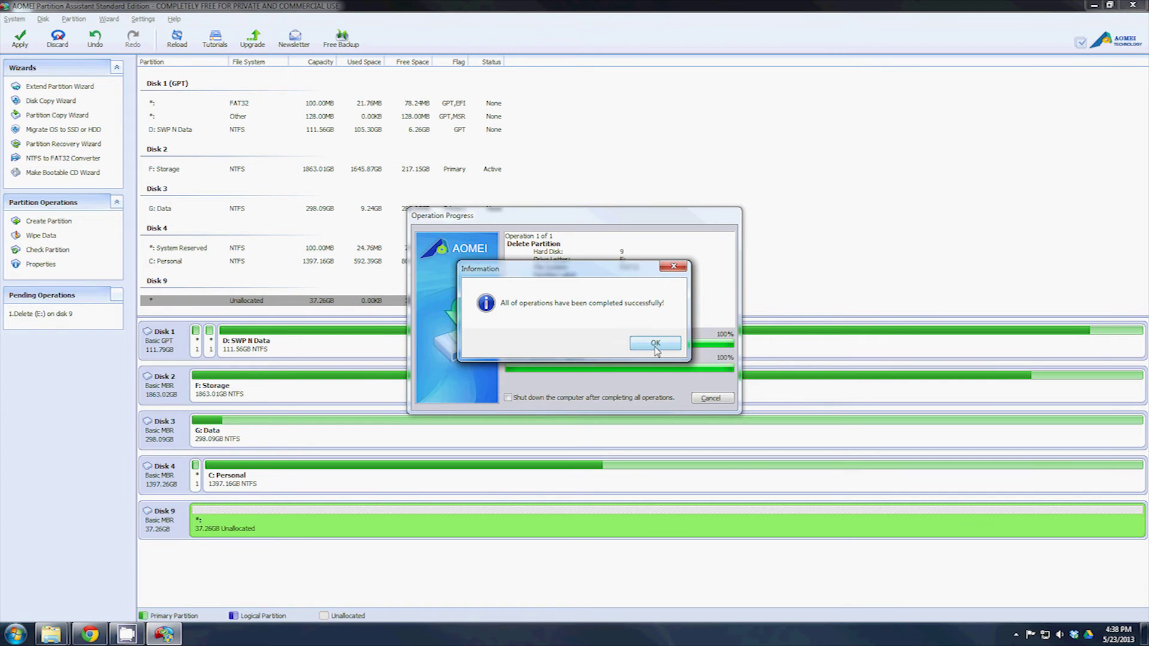
# - Dismiss the completion message, leaving Disk 9 as 37.26GB of unallocated space
pyautogui.click(655, 345)
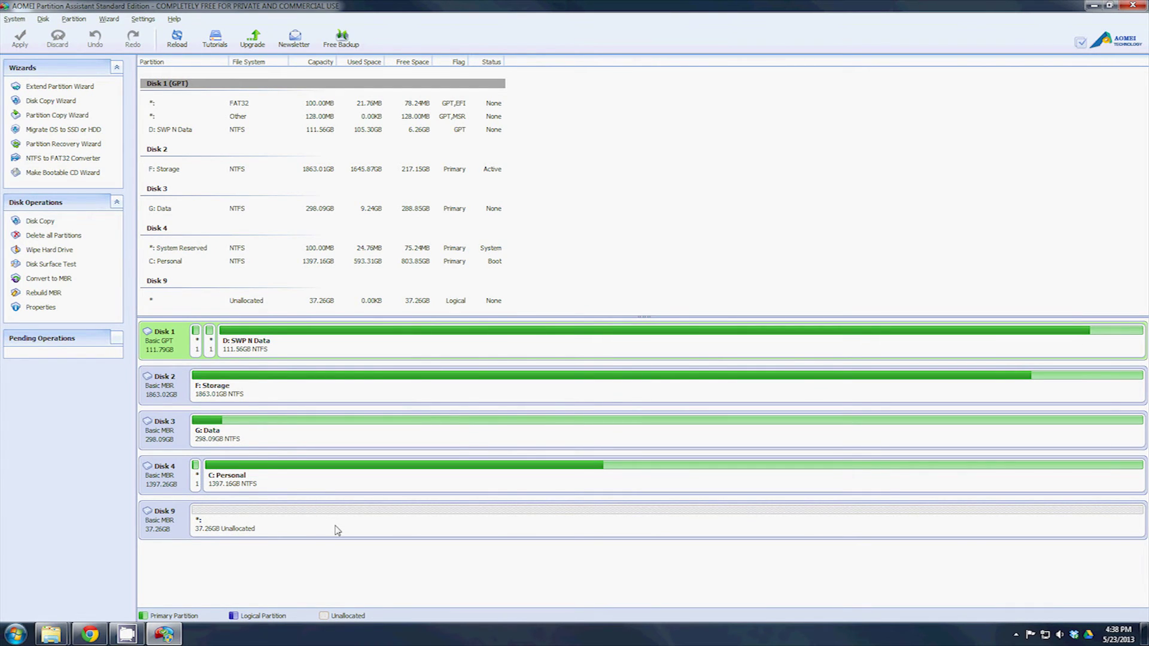
# - Create a primary partition in Disk 9's unallocated space and start labelling it Mobile Xfer
pyautogui.rightClick(340, 530)
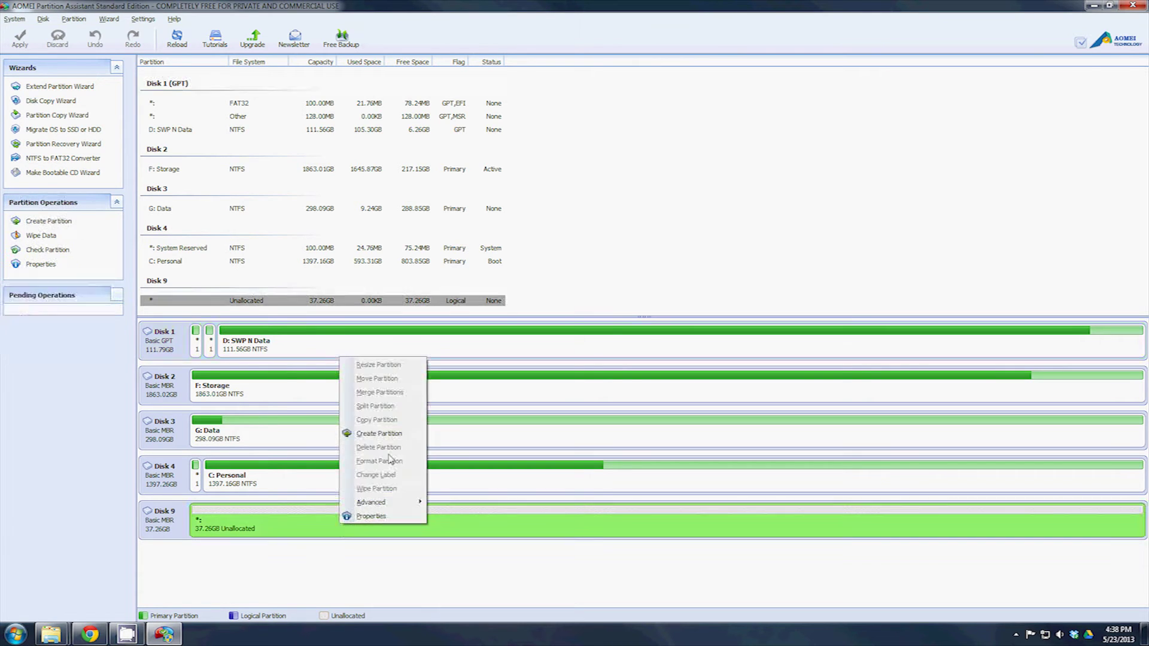
pyautogui.click(379, 434)
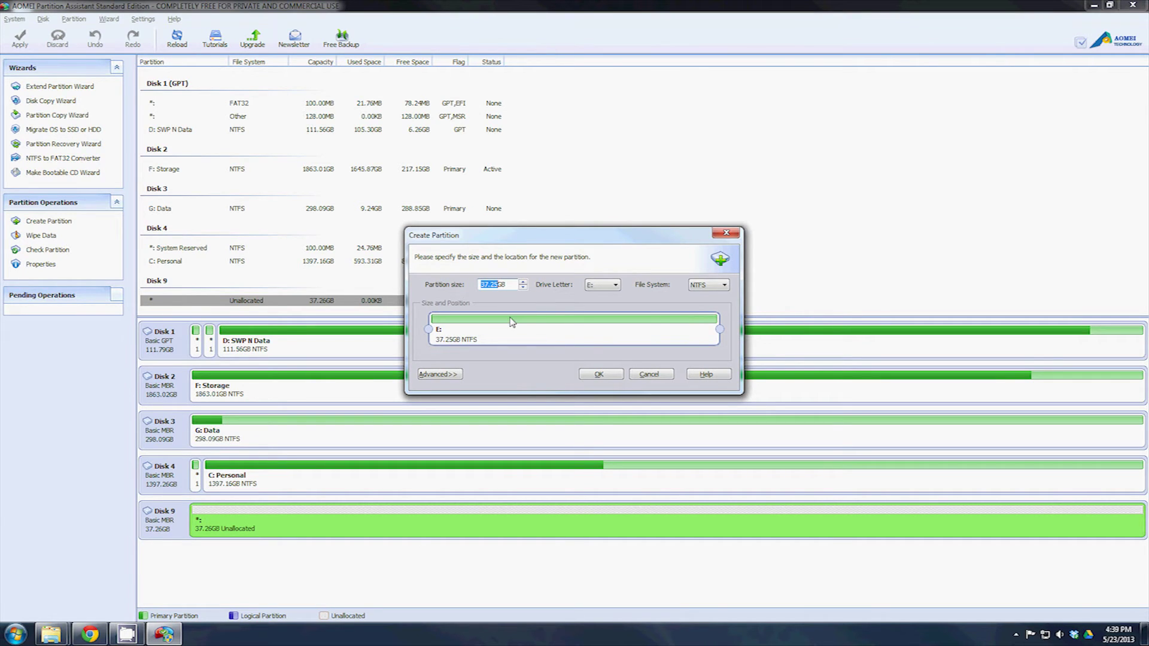
pyautogui.click(453, 375)
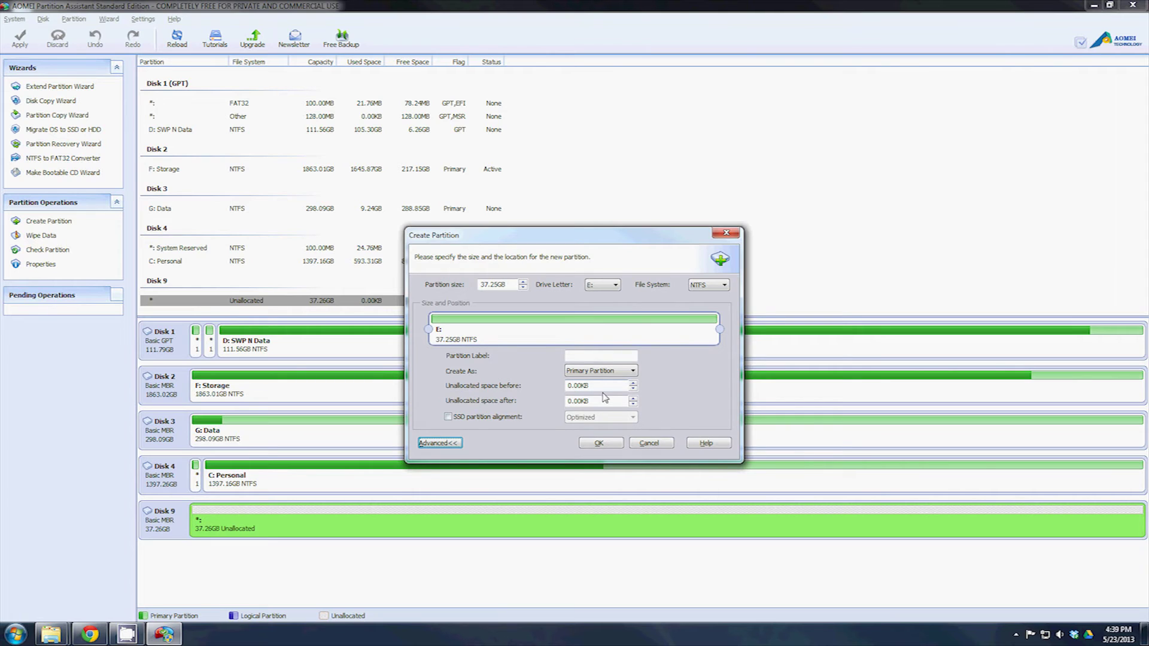
pyautogui.click(614, 372)
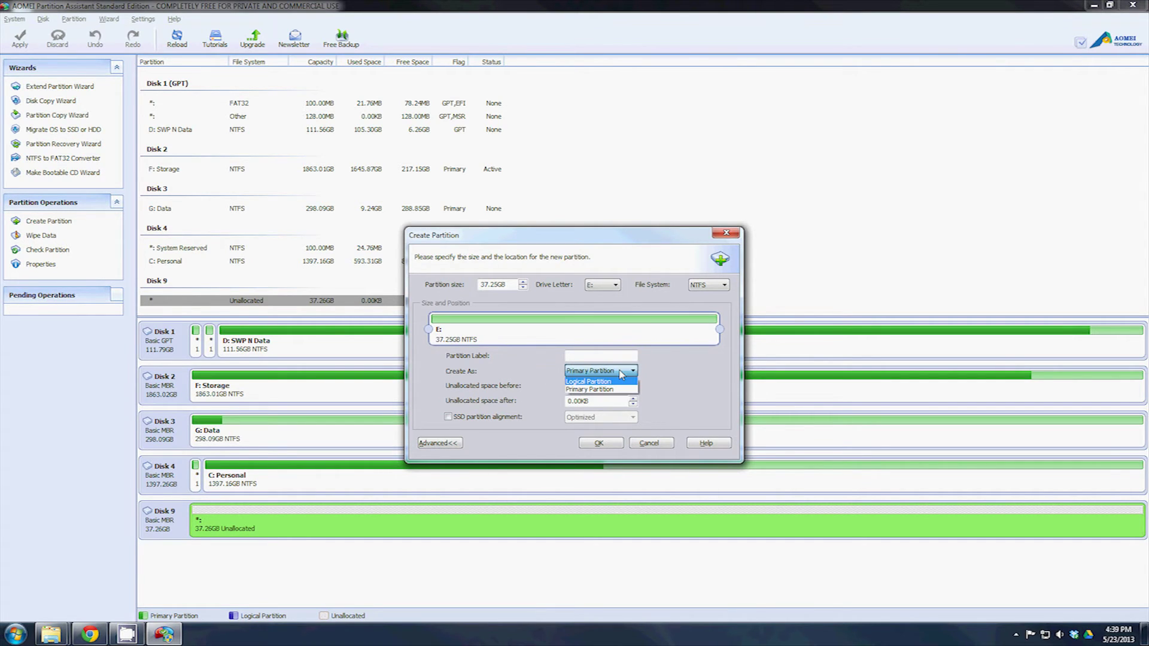
pyautogui.click(613, 357)
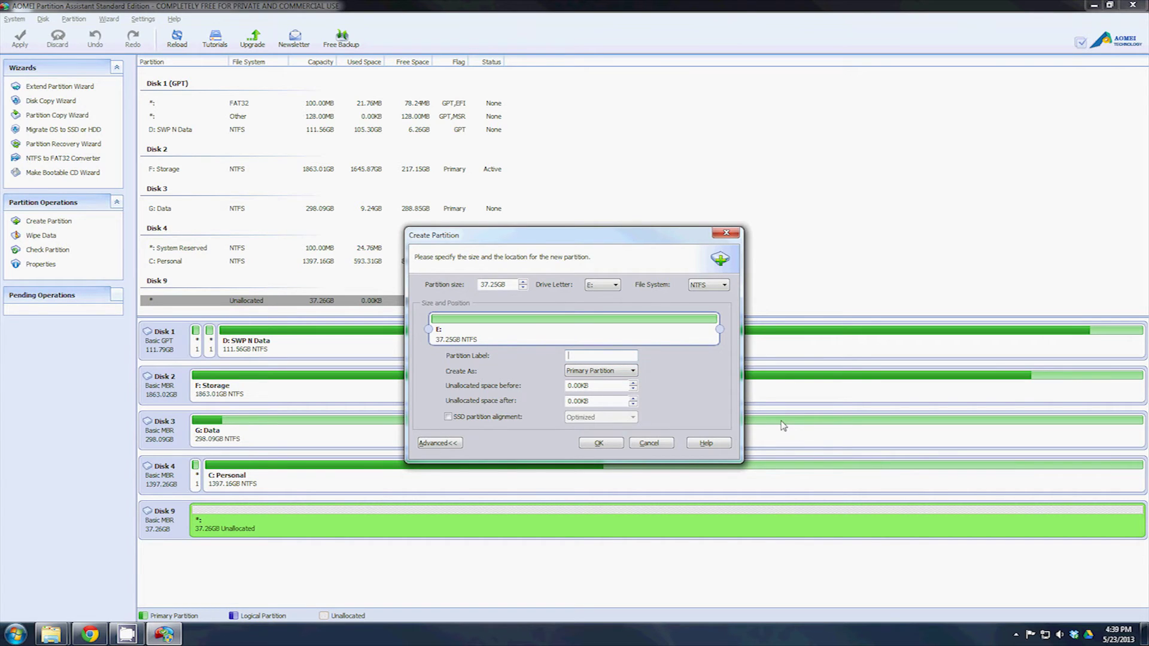
pyautogui.write('Mobil')
pyautogui.write('e Xfer')
# - Apply the pending creation of the 37.25GB NTFS E: Mobile Xfer partition
pyautogui.click(598, 444)
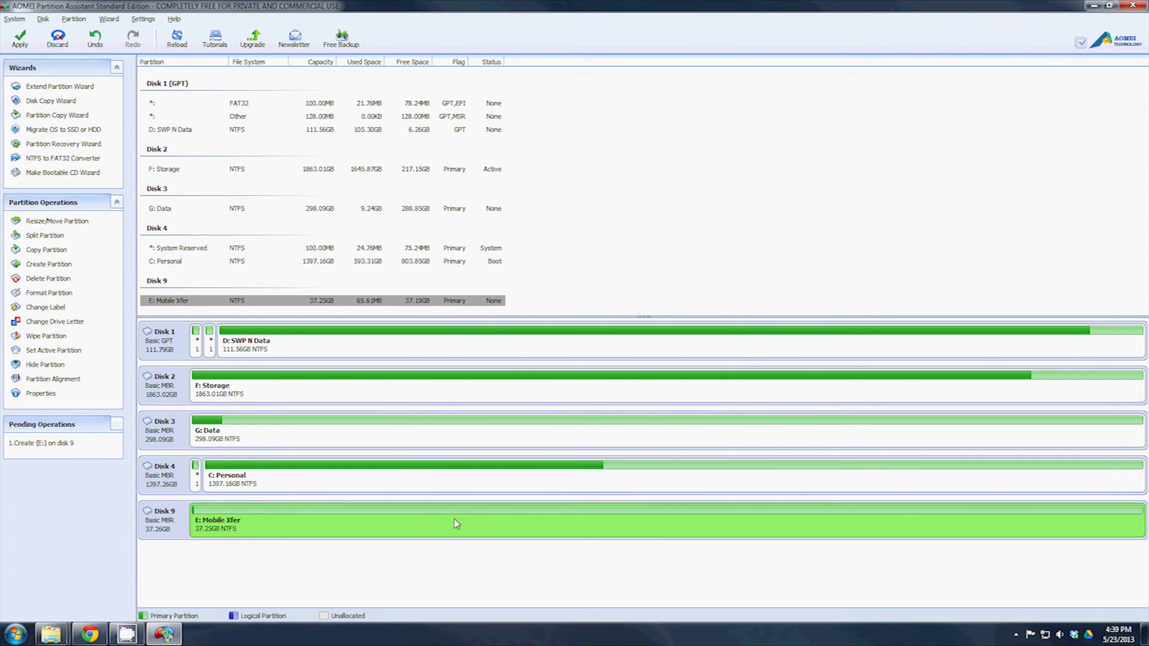
pyautogui.click(30, 48)
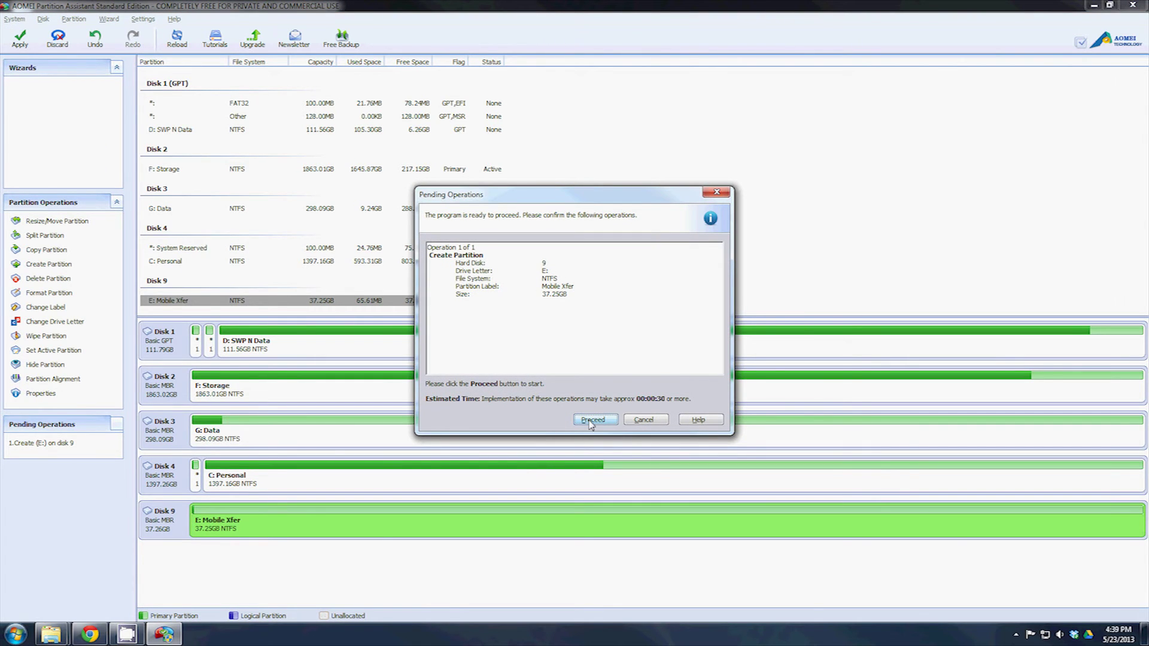
pyautogui.click(591, 421)
pyautogui.click(576, 348)
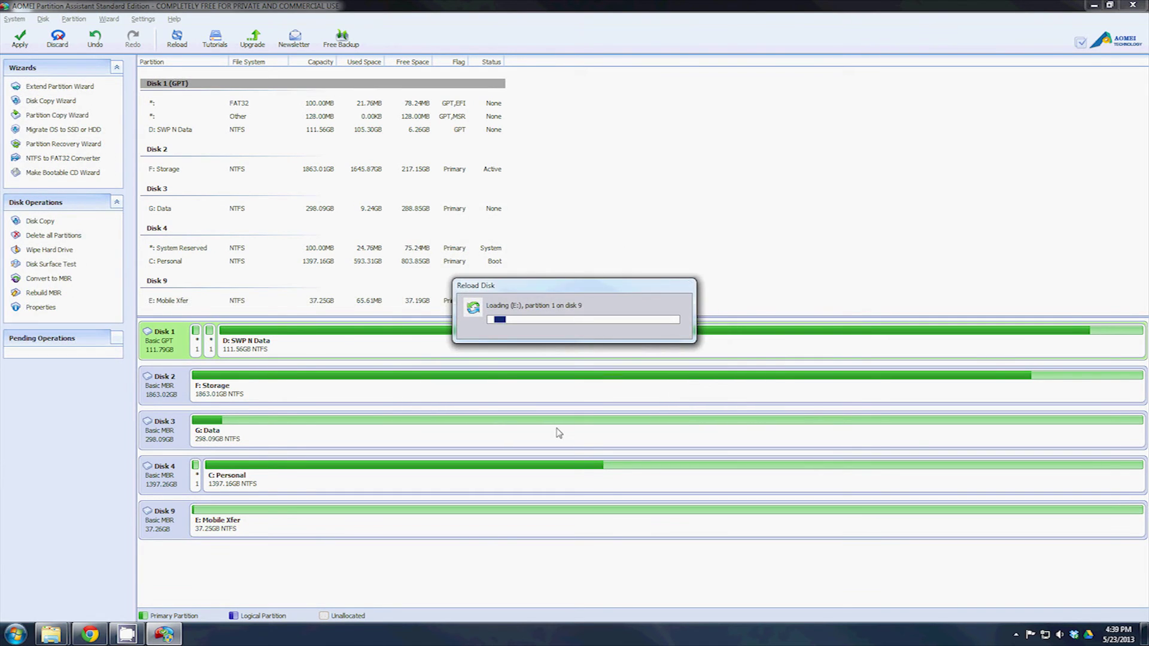
# - Queue a format of E: Mobile Xfer with a 32KB cluster size
pyautogui.rightClick(354, 537)
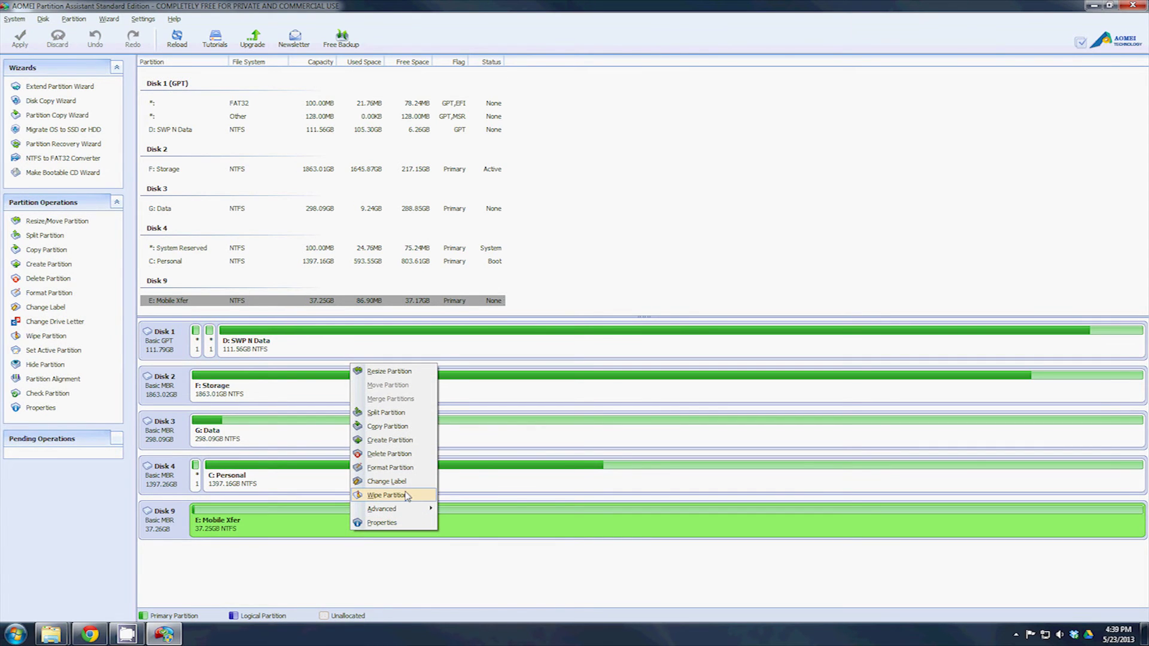
pyautogui.click(401, 471)
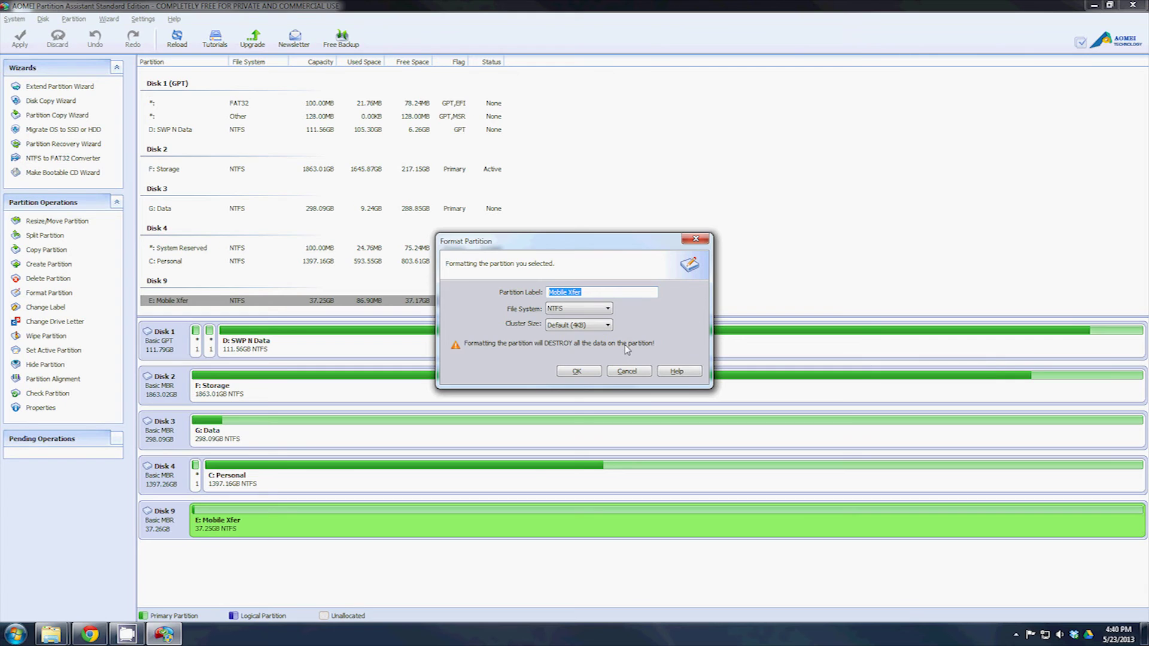
pyautogui.click(565, 330)
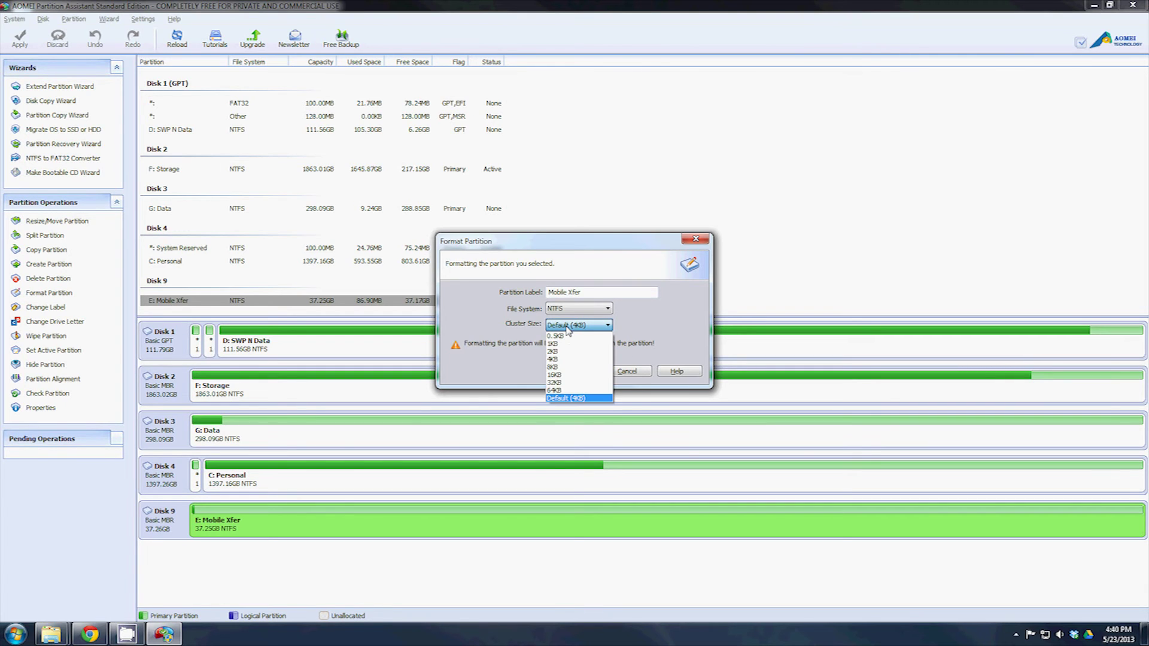
pyautogui.click(582, 382)
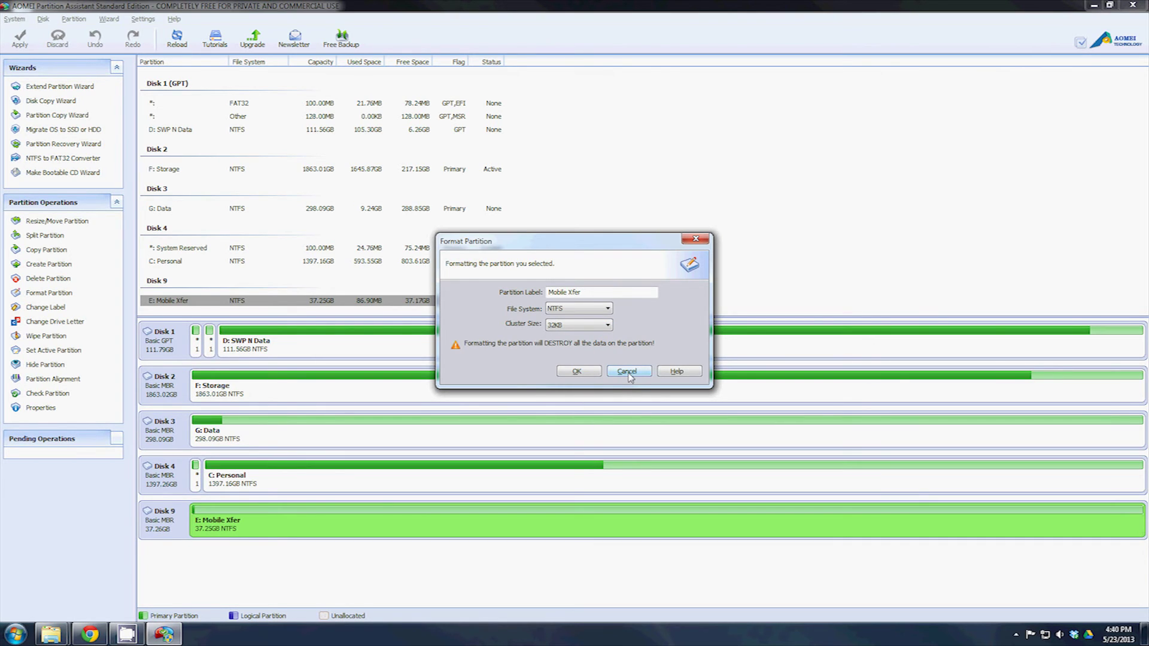
pyautogui.click(582, 372)
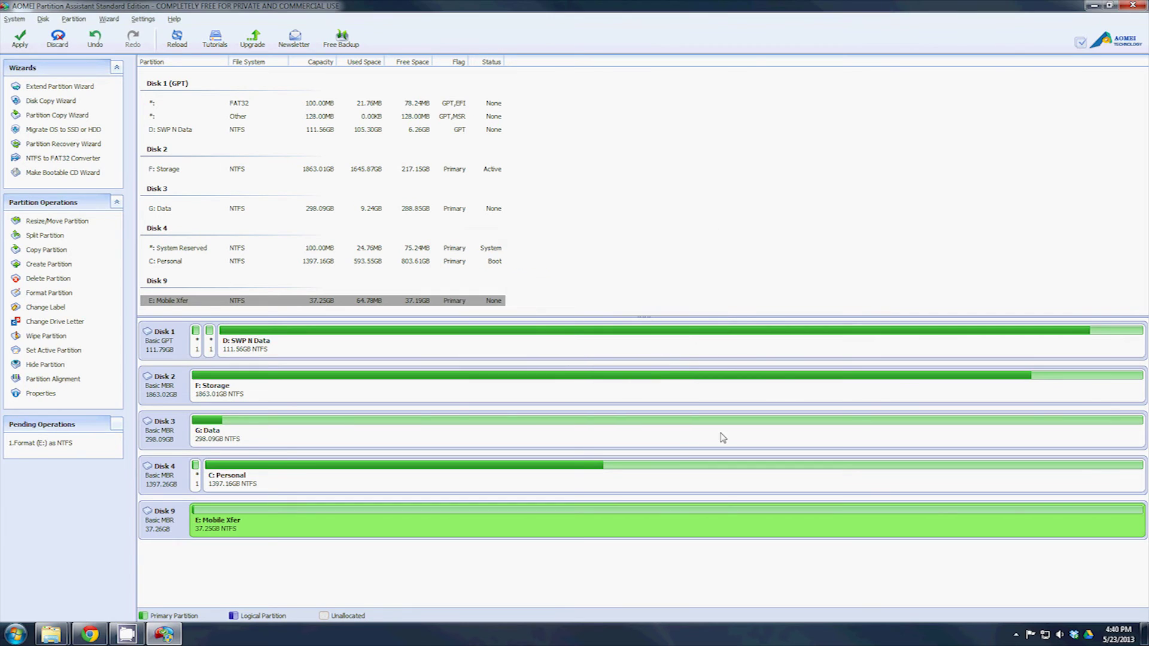
# - Apply the queued format, dismiss the success message, and select E: Mobile Xfer
pyautogui.click(20, 40)
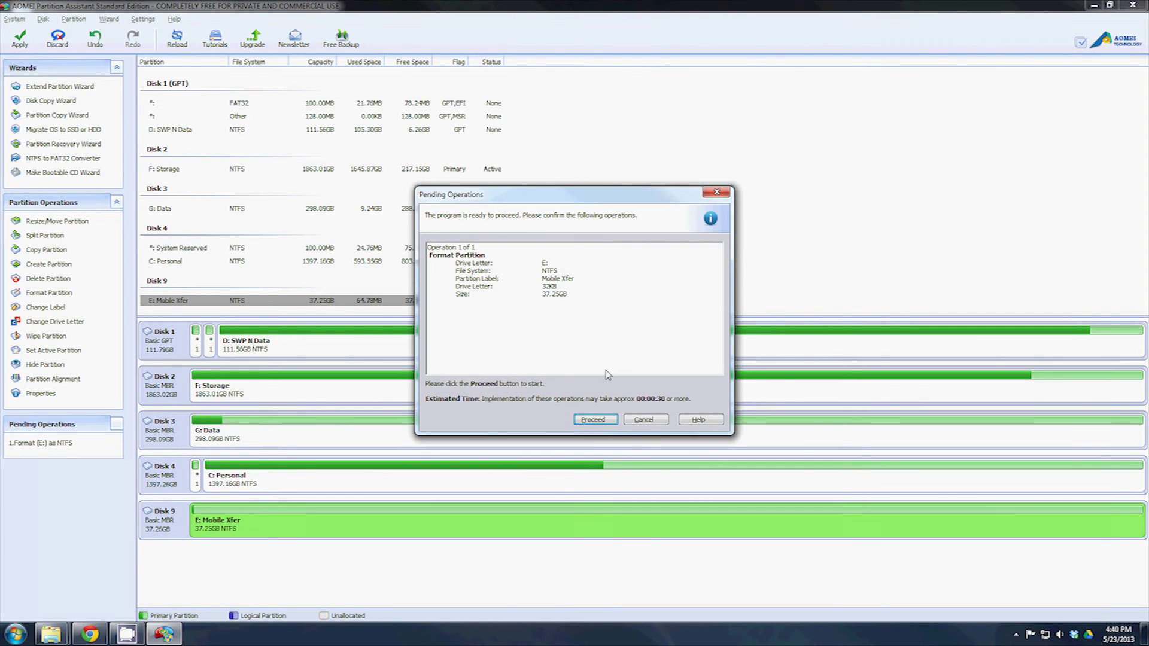
pyautogui.click(594, 420)
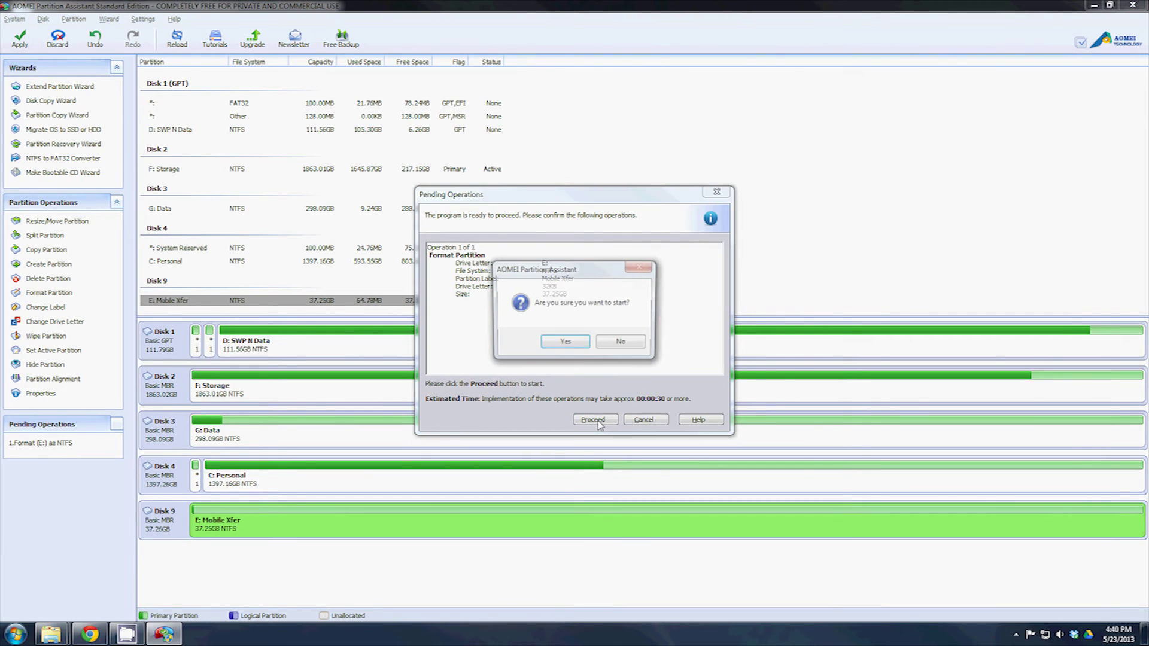
pyautogui.click(565, 341)
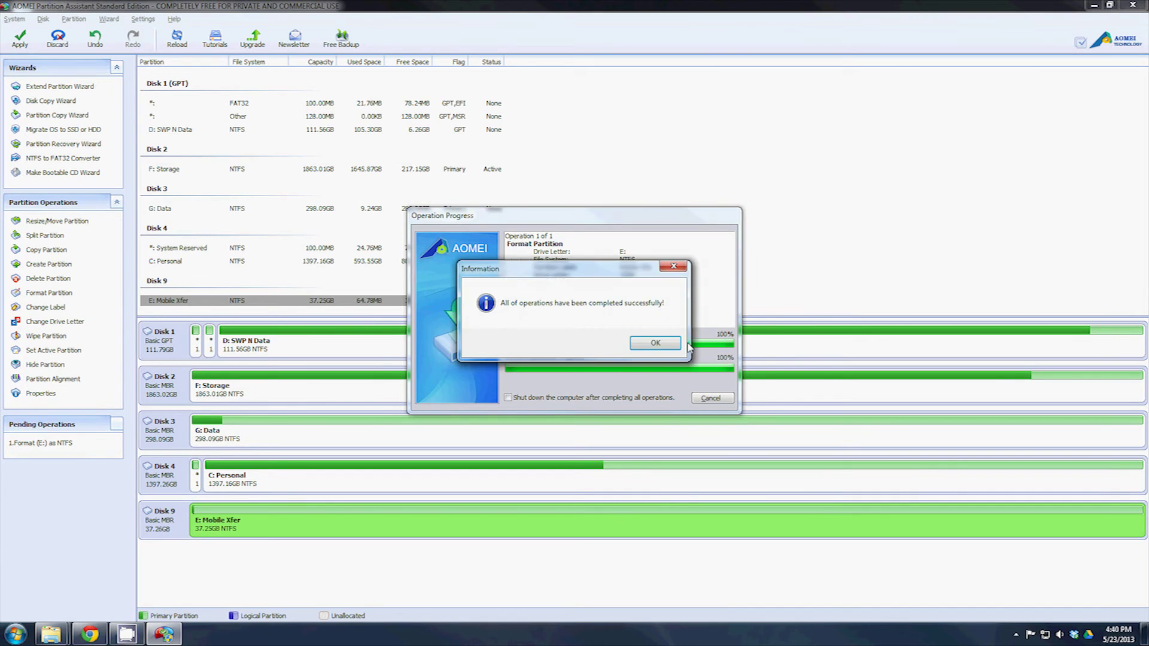
pyautogui.press('Return')
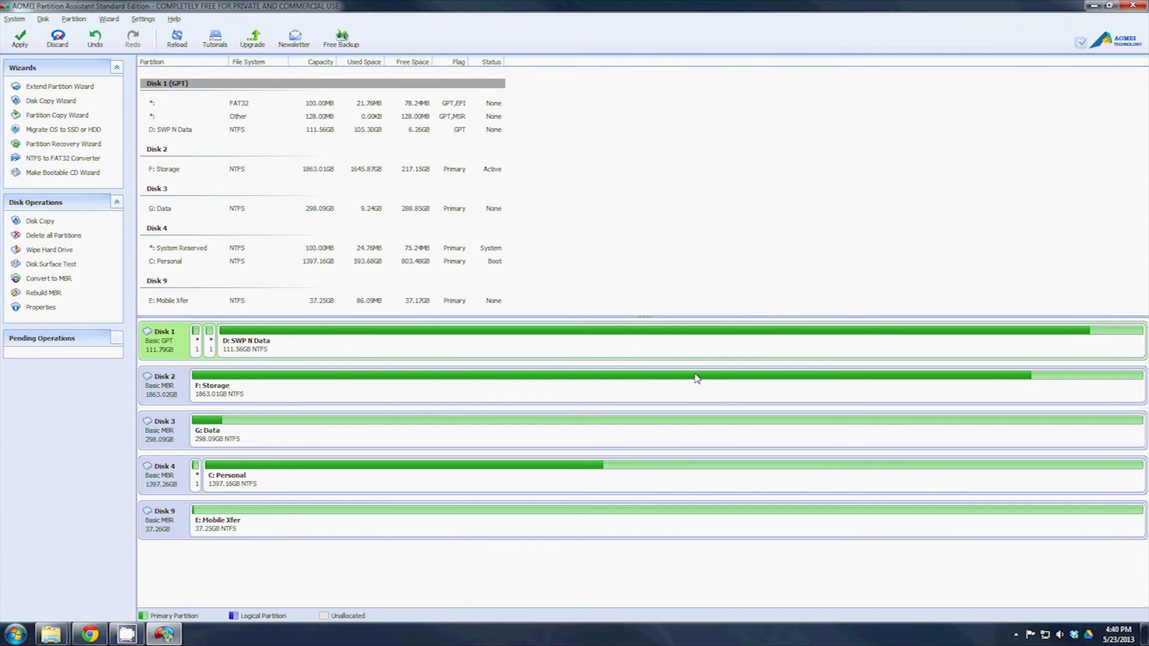
pyautogui.click(441, 533)
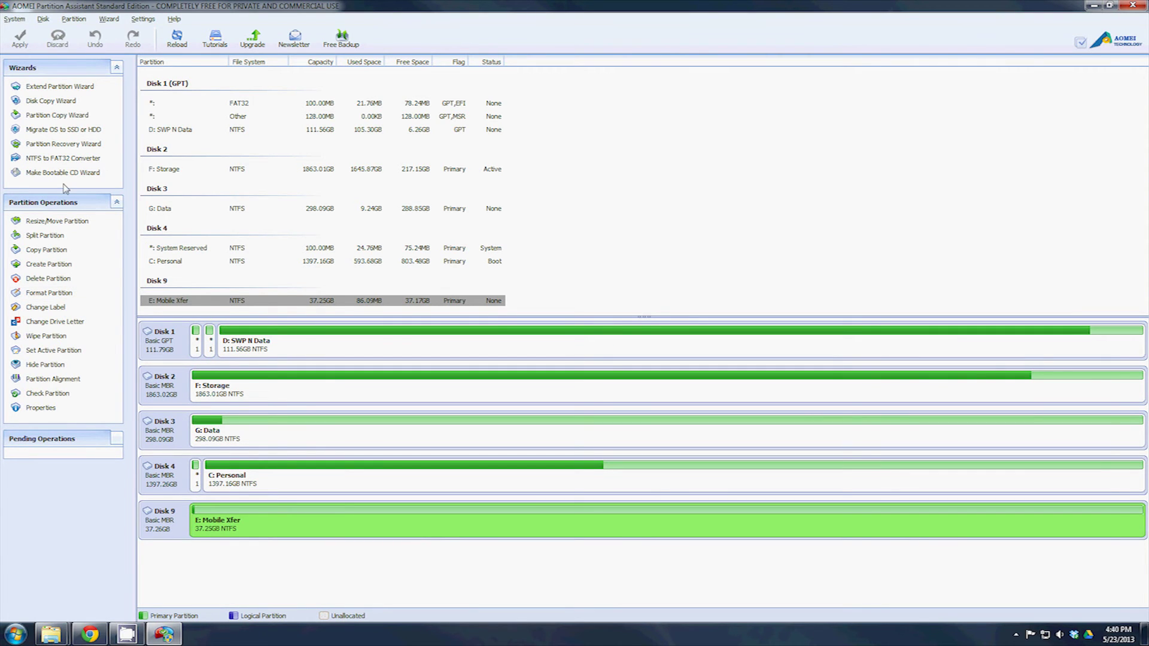
# - Launch the NTFS to FAT32 Converter wizard from the Wizards panel
pyautogui.click(67, 163)
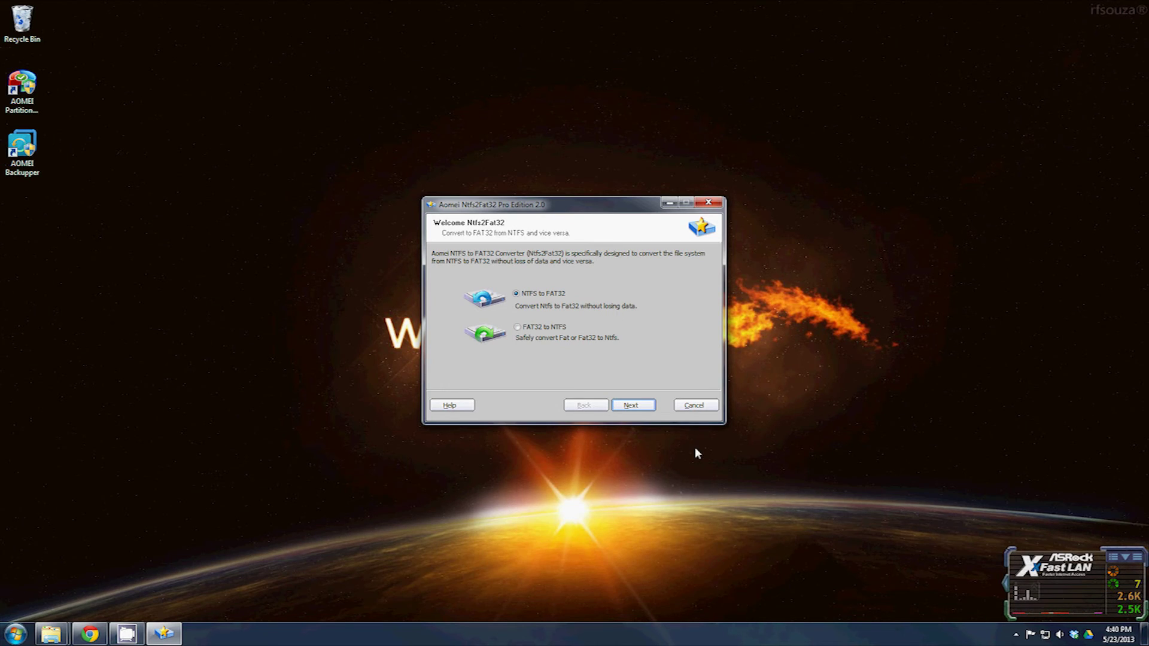
# - Convert the E: Mobile Xfer partition from NTFS to FAT32
pyautogui.press('Return')
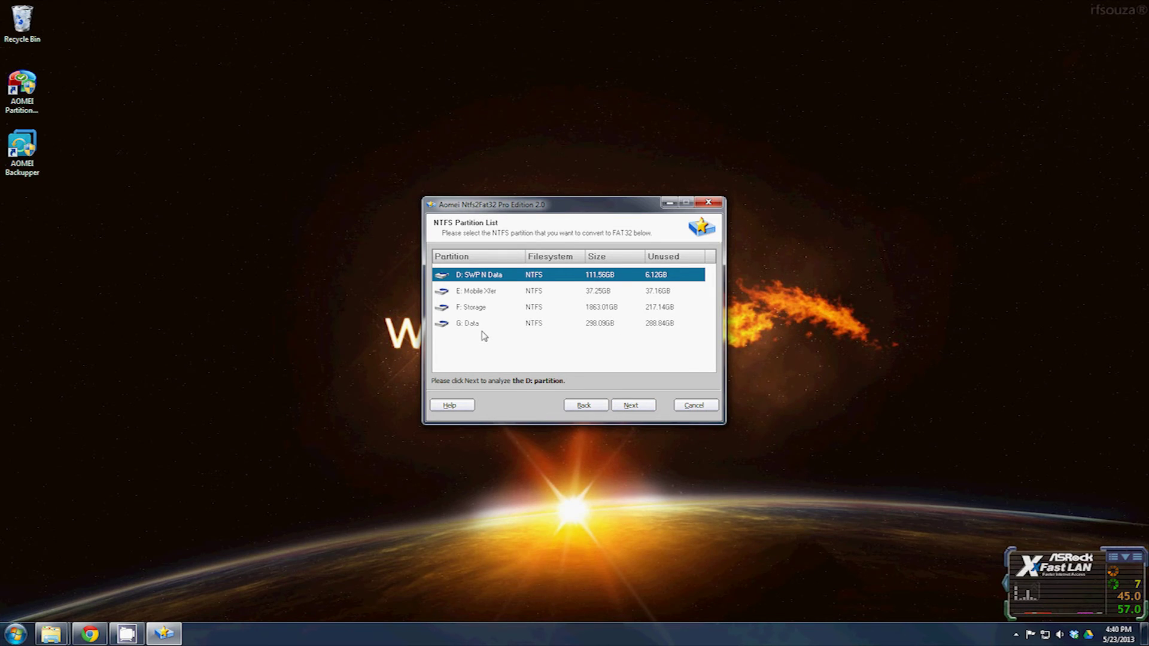
pyautogui.click(473, 292)
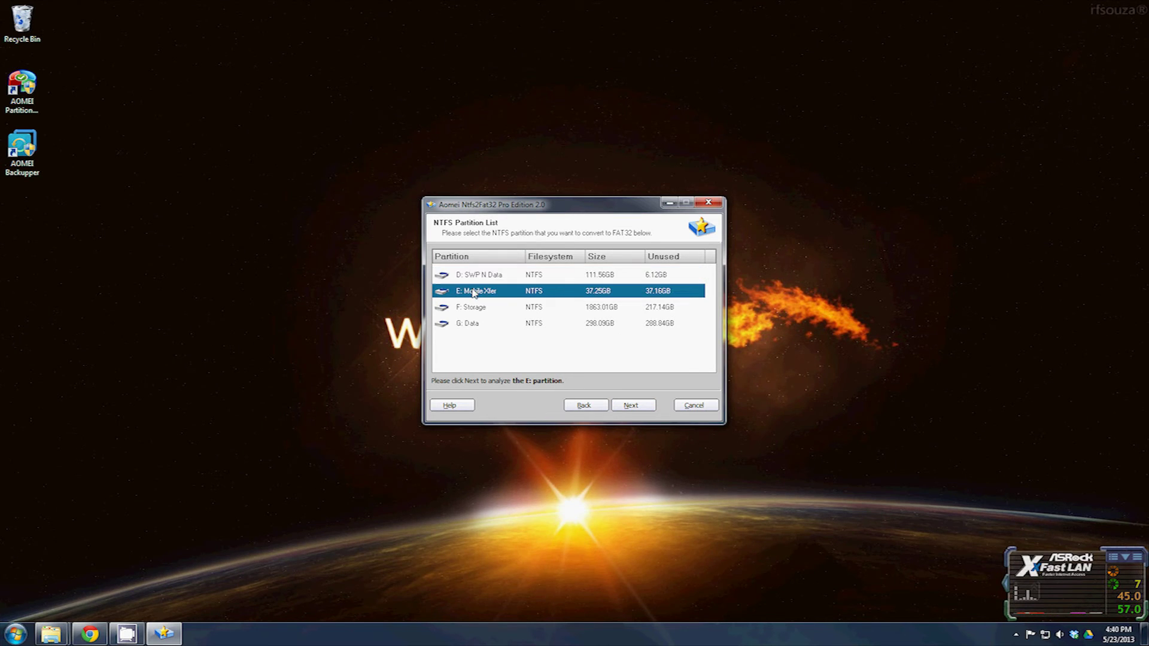
pyautogui.click(643, 409)
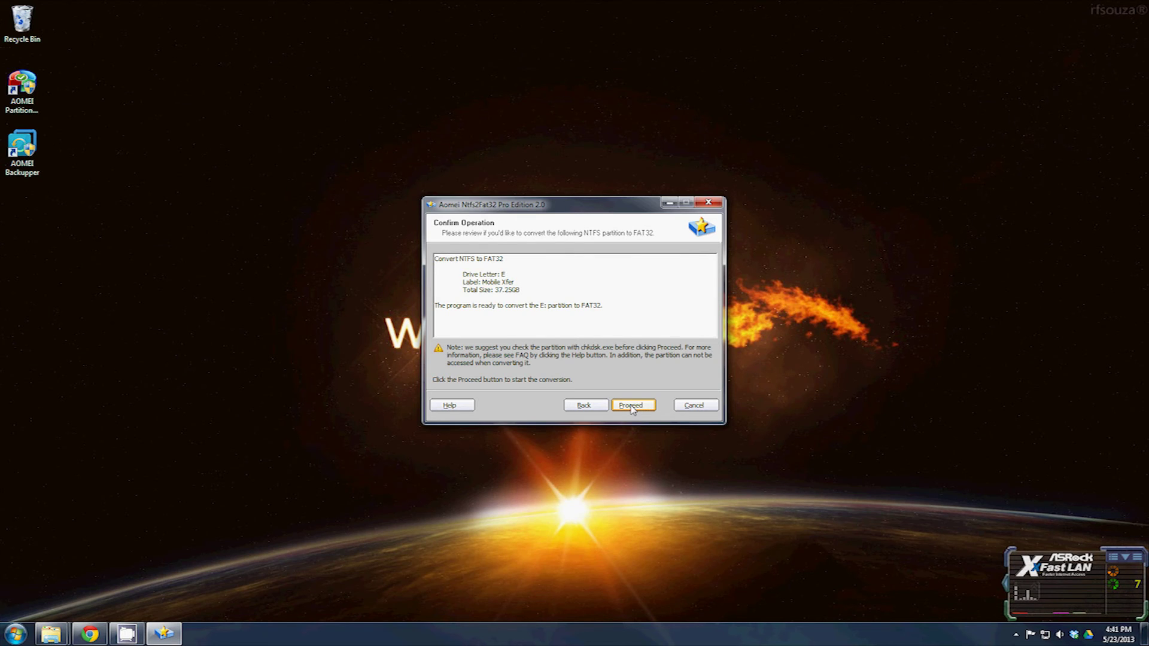
pyautogui.click(633, 410)
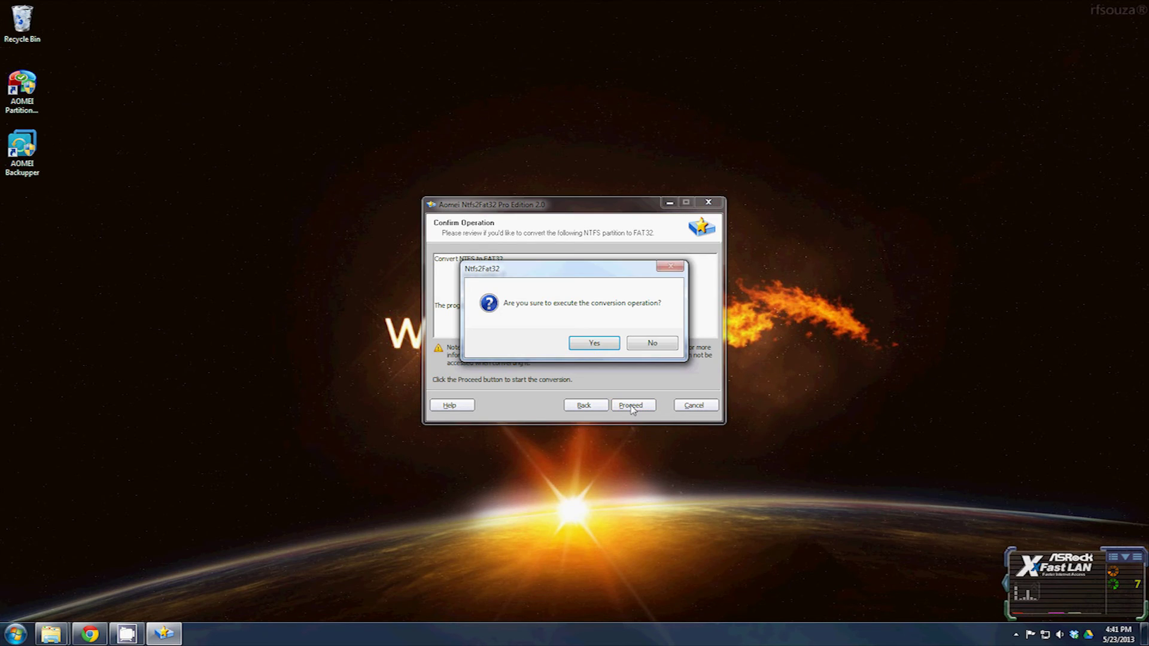
pyautogui.click(592, 345)
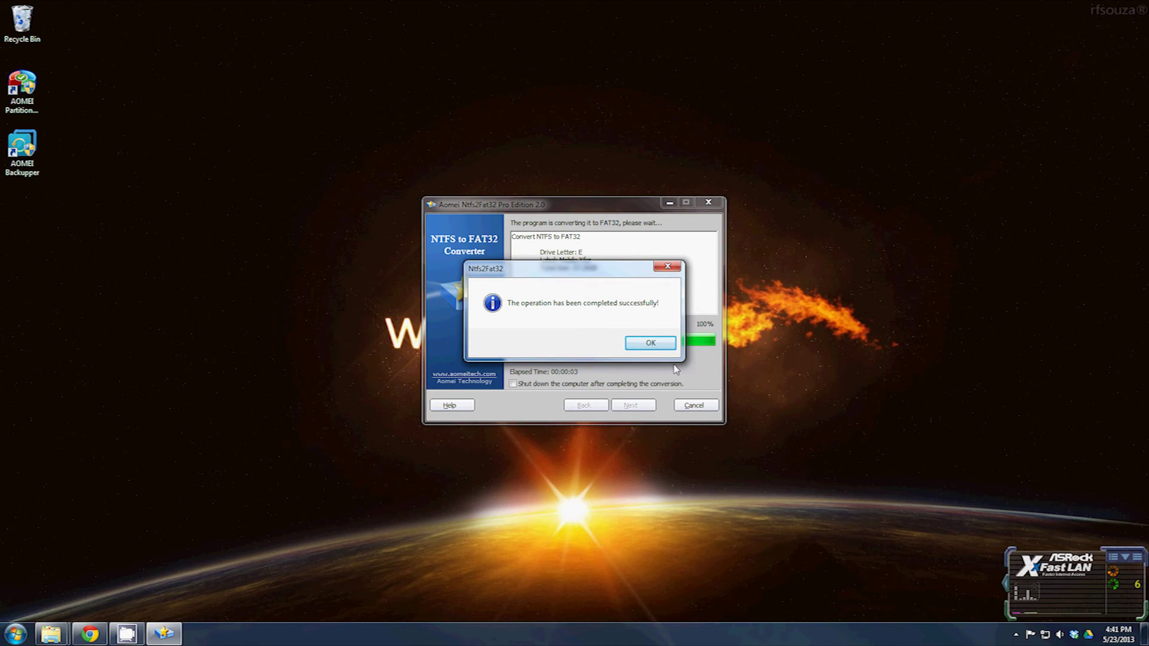
pyautogui.press('Return')
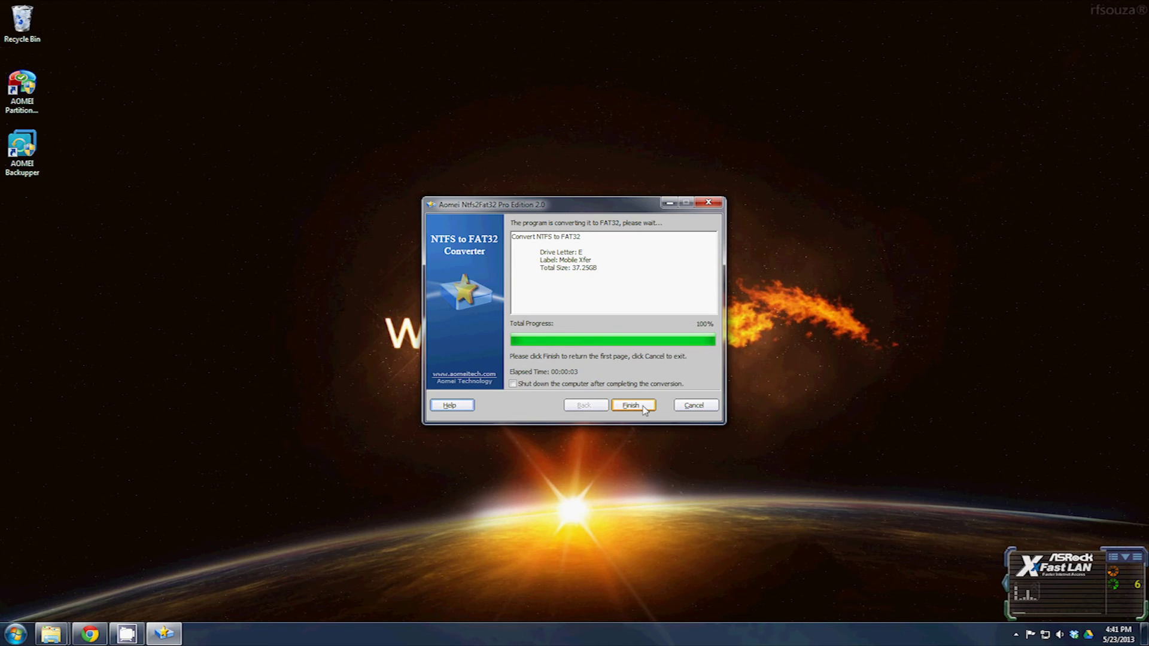
# - Finish the wizard and exit the converter
pyautogui.click(643, 408)
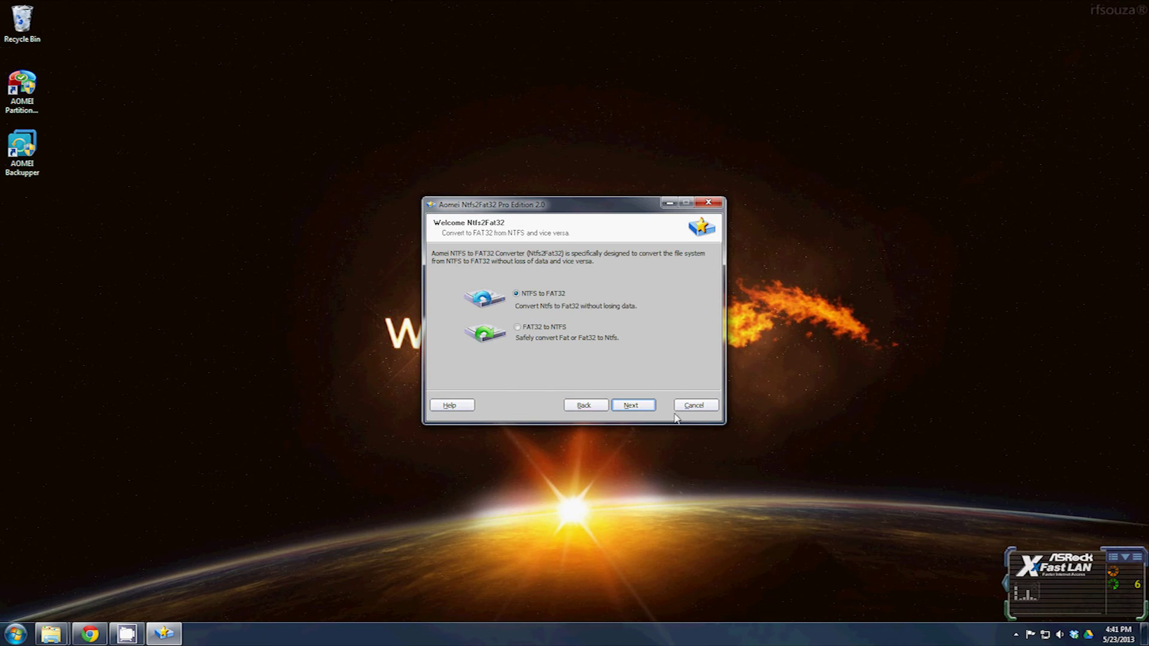
pyautogui.click(579, 408)
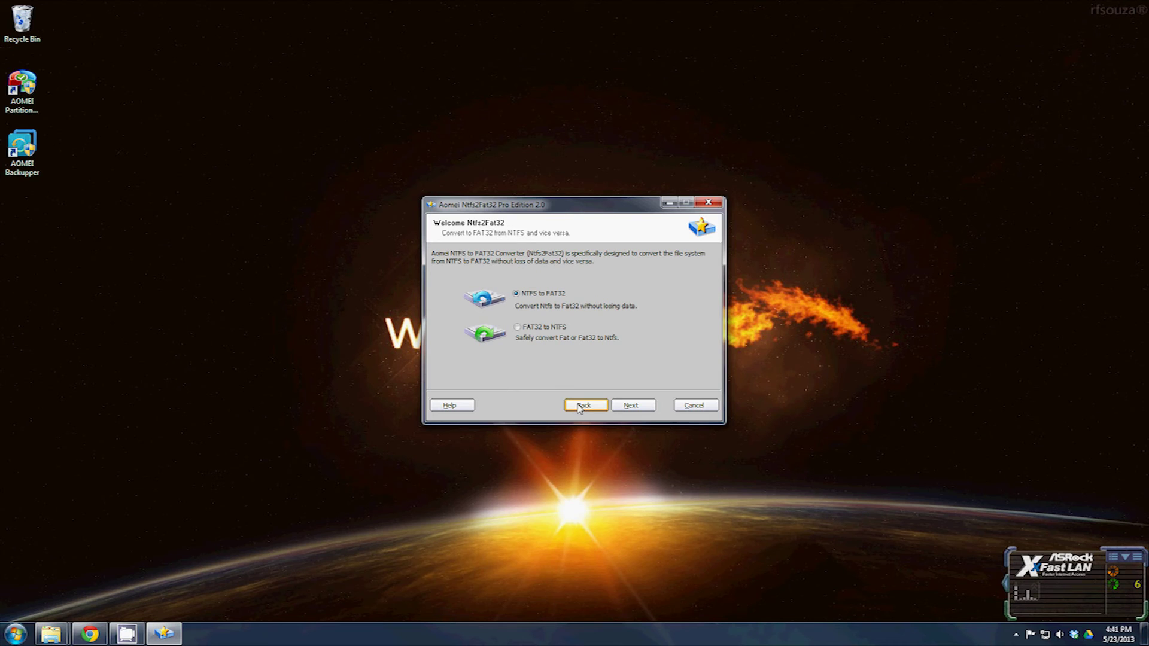
pyautogui.click(711, 406)
pyautogui.click(598, 342)
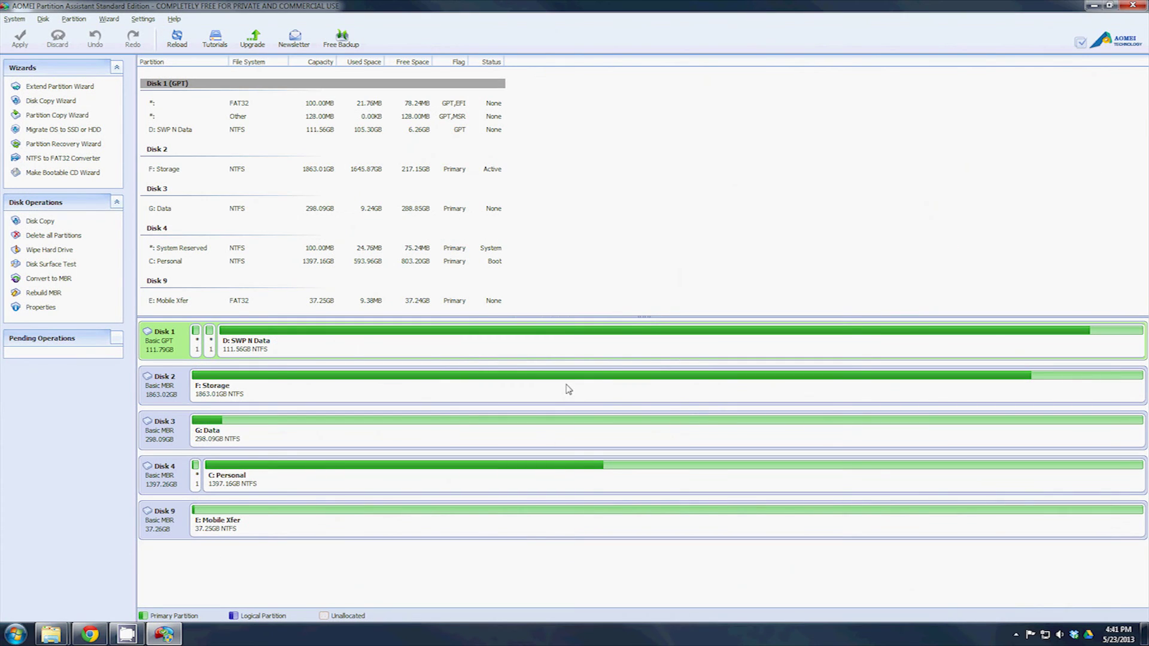
pyautogui.click(299, 536)
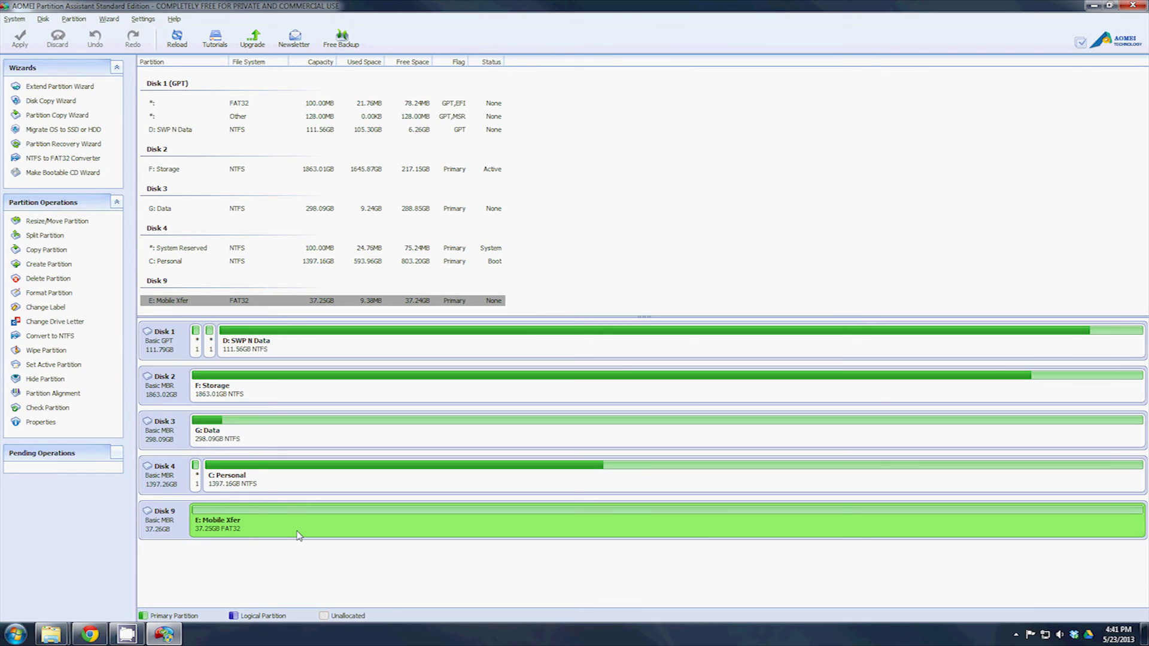